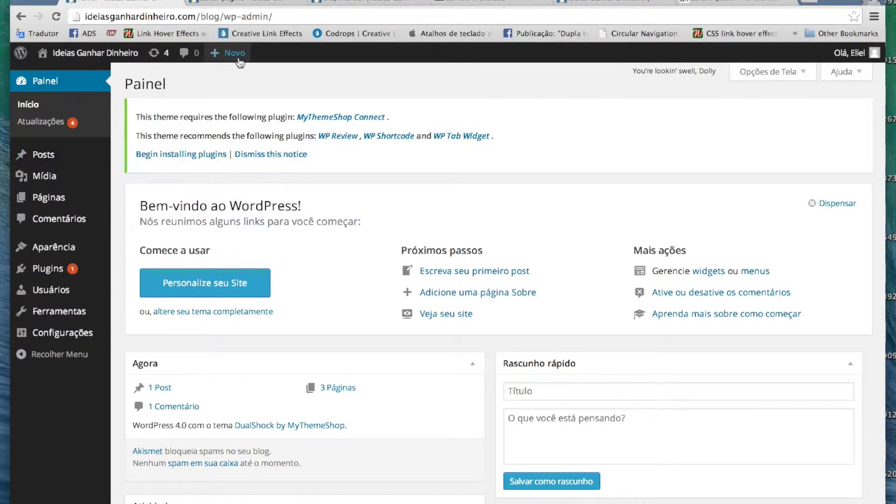
Step: Start a new blog post from the dashboard
mouse_move(240, 61)
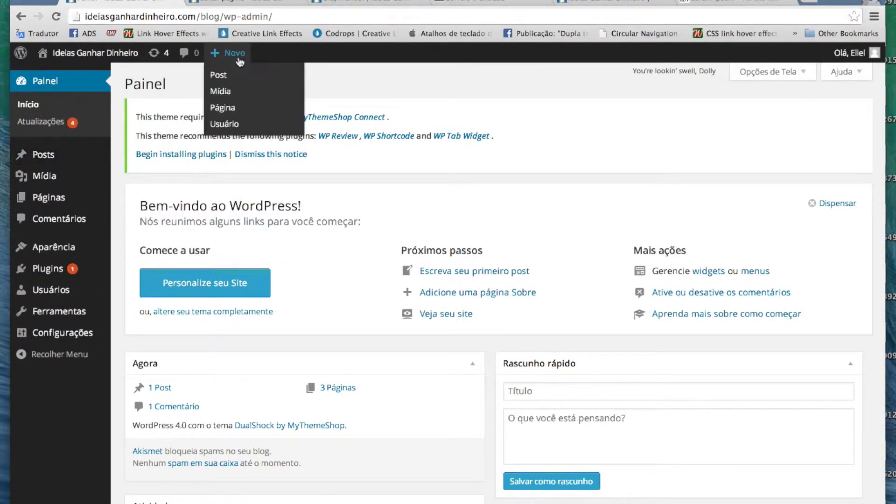
left_click(218, 78)
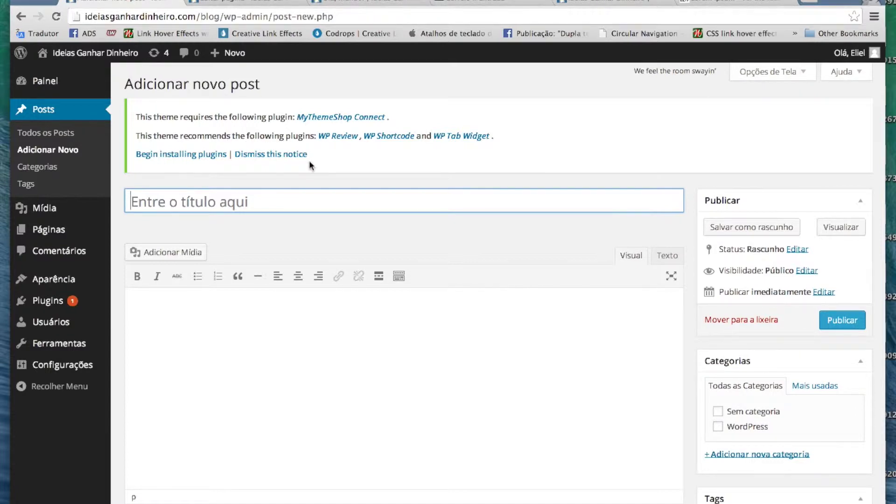
scroll(324, 165, "down", 5)
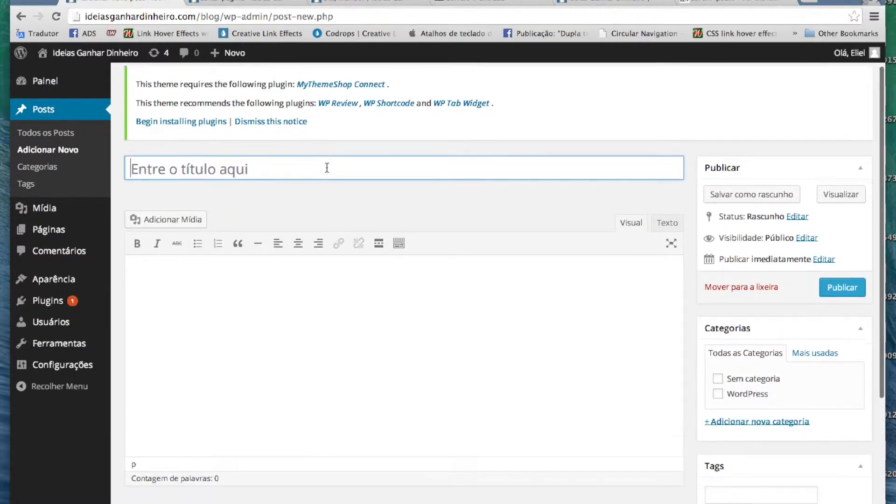
scroll(326, 165, "up", 5)
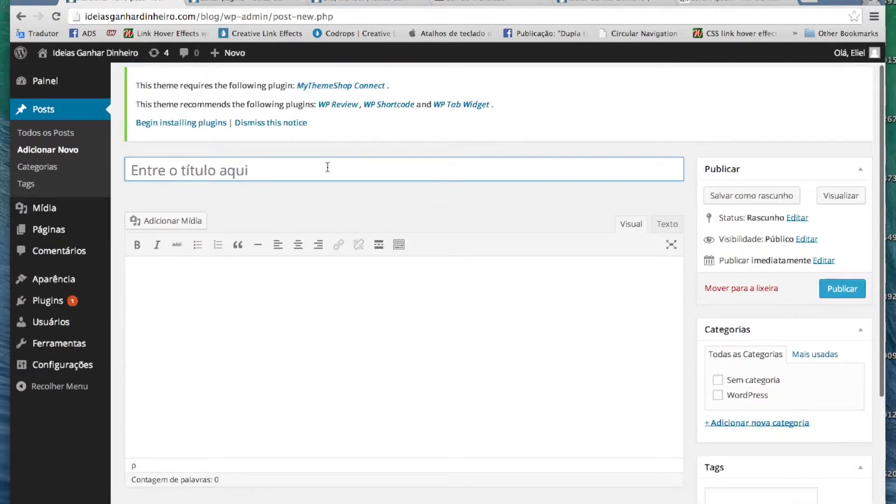
left_click(359, 366)
scroll(362, 362, "down", 4)
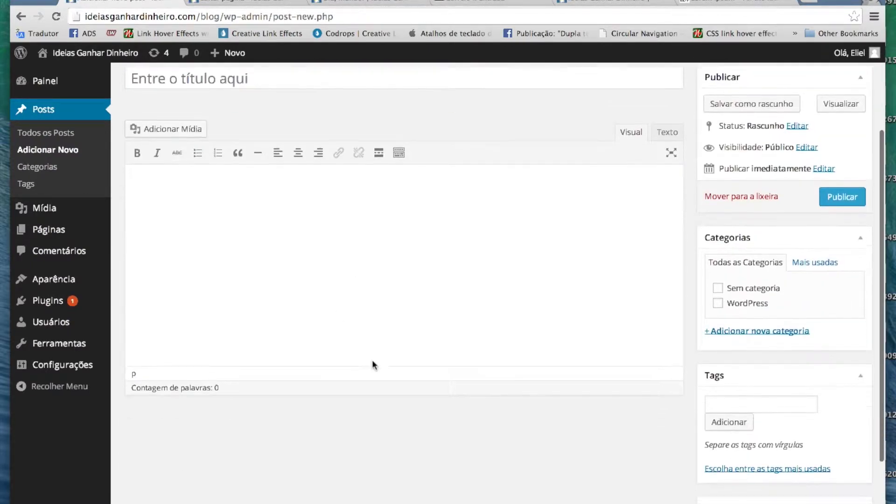
scroll(404, 333, "down", 2)
scroll(404, 333, "up", 5)
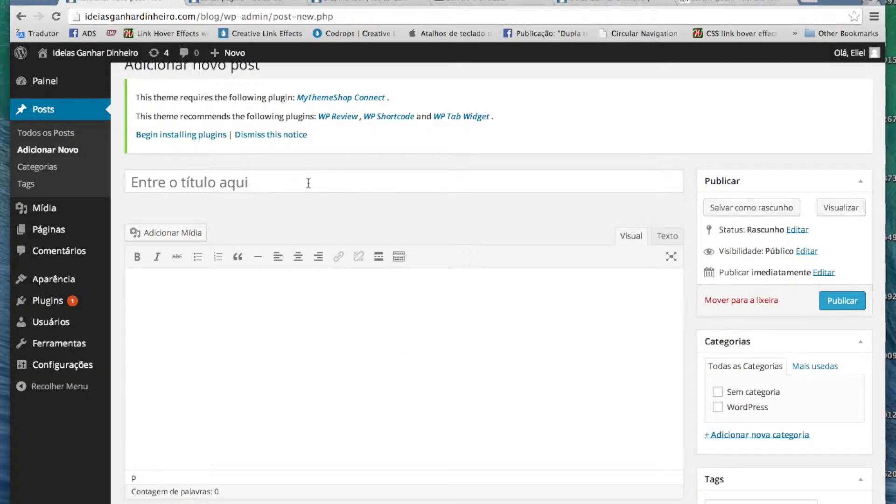
Step: Enter the post title "Como configurar o wordpress"
left_click(308, 183)
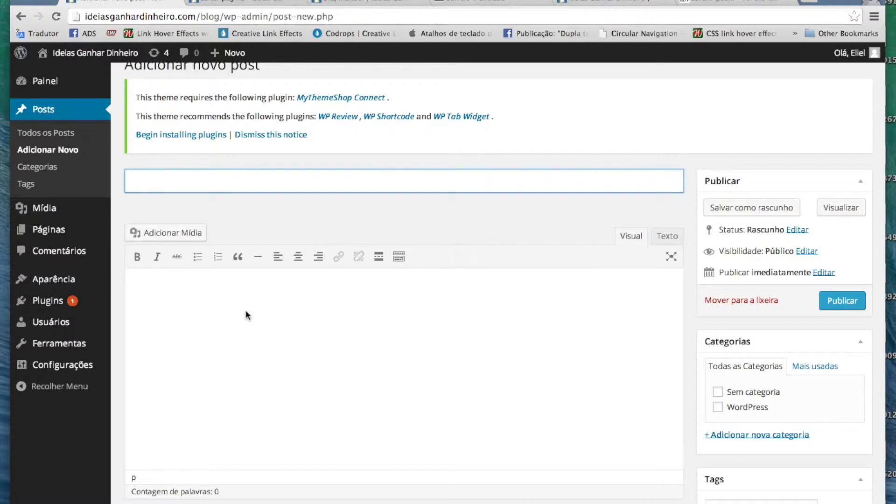
type("Como confirgu")
key("BackSpace")
key("BackSpace")
key("BackSpace")
type("gu")
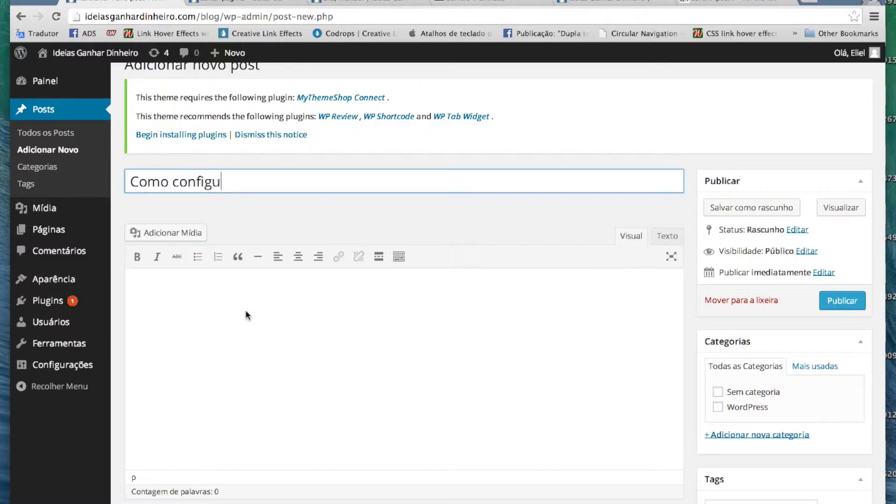
type("rar o word")
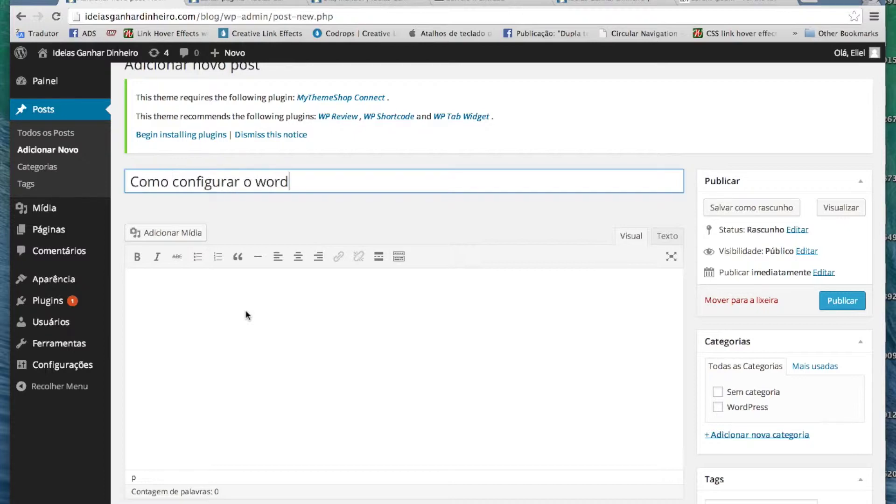
type("press")
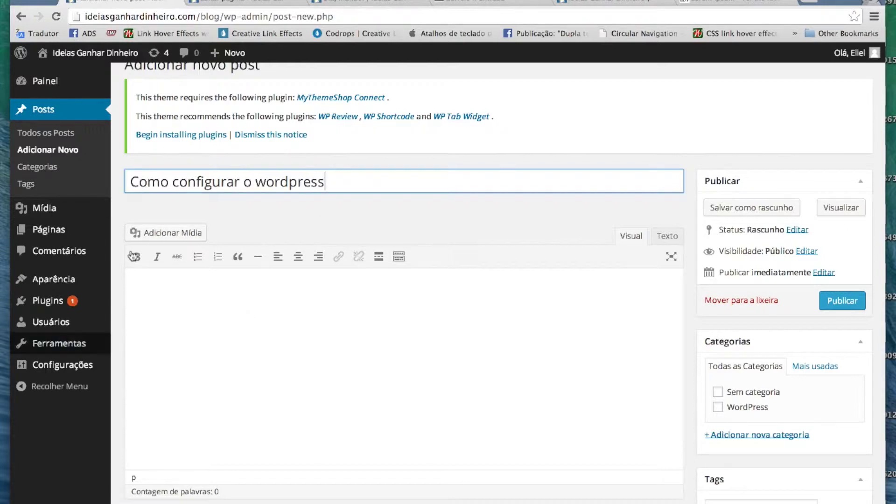
Step: Extend the post title by appending "com facilidade e efiencia" at its end
left_click_drag(349, 182, 133, 180)
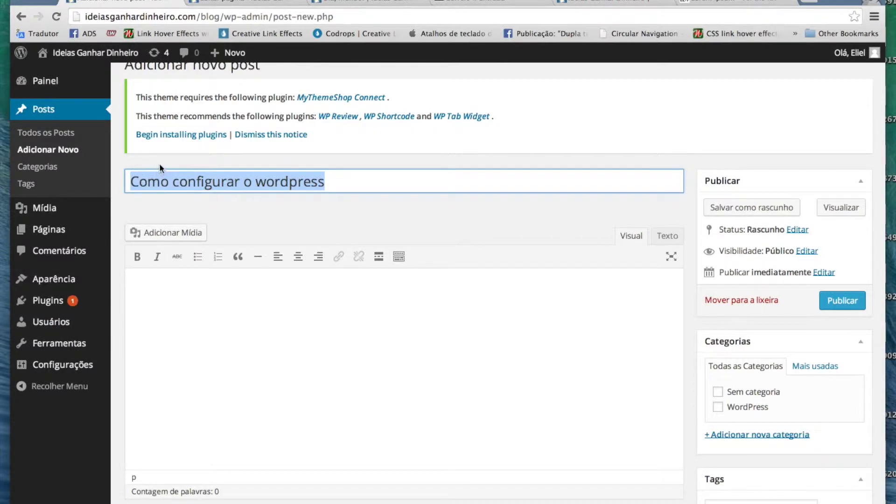
left_click(312, 178)
left_click_drag(335, 180, 136, 178)
key("Right")
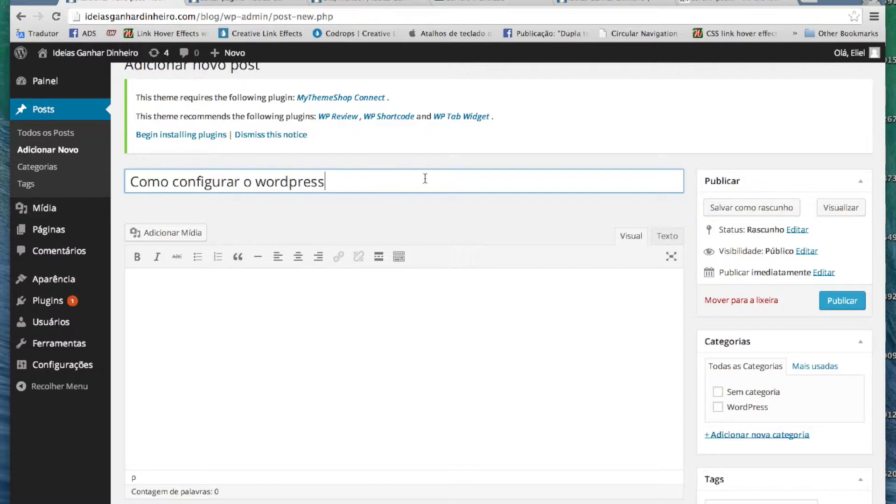
type("com fac")
type("il")
type("idade e e")
type("fienc")
key("BackSpace")
type("encia")
left_click(468, 361)
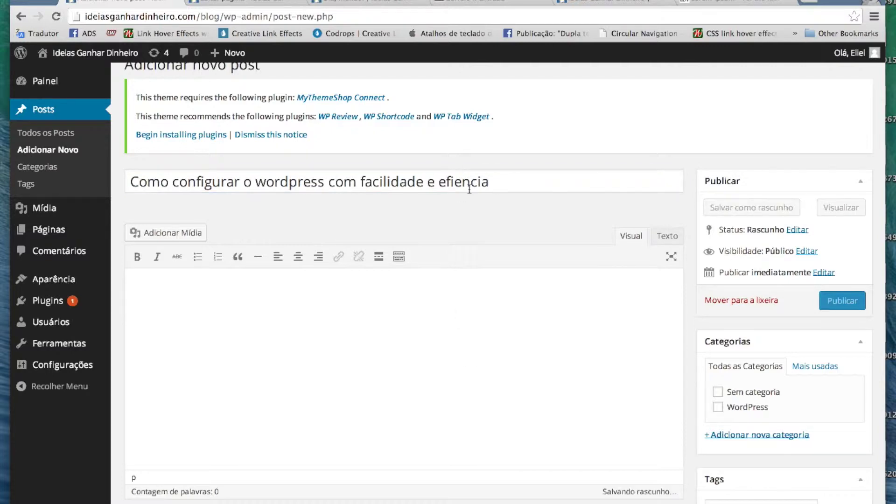
Step: Add the circumflex accent to the last title word so that it reads "efiência"
left_click(509, 184)
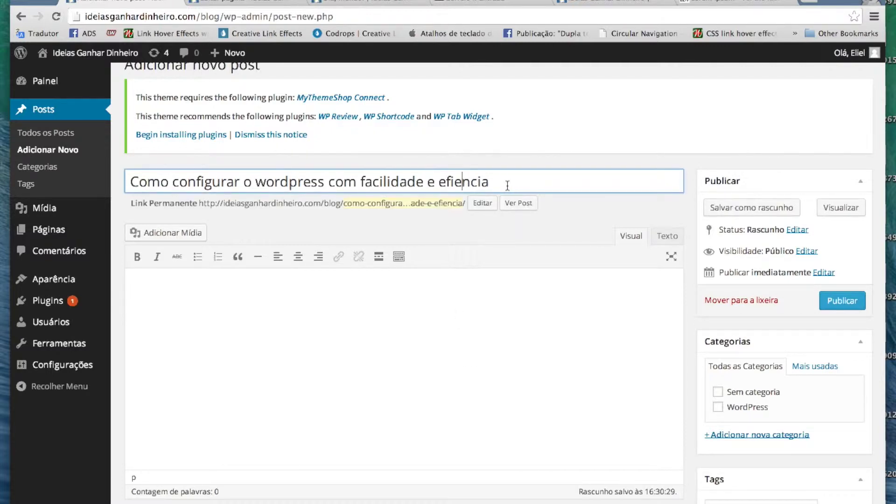
key("BackSpace")
type("ê")
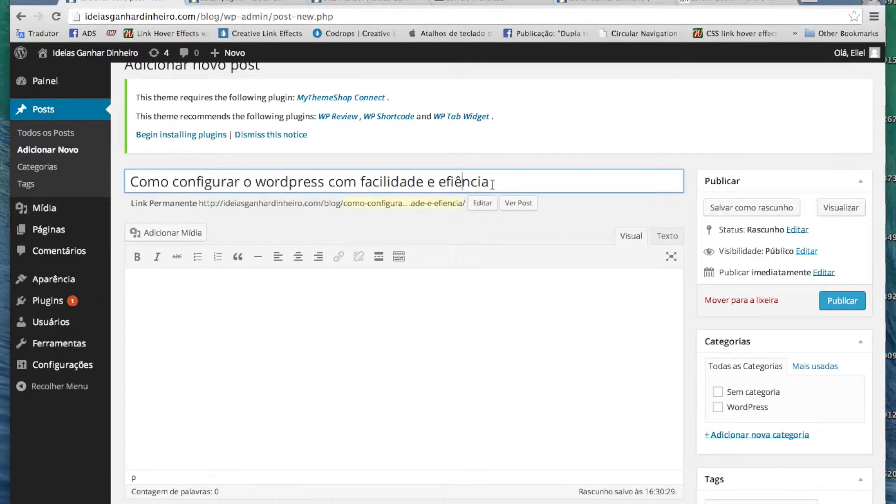
left_click(508, 180)
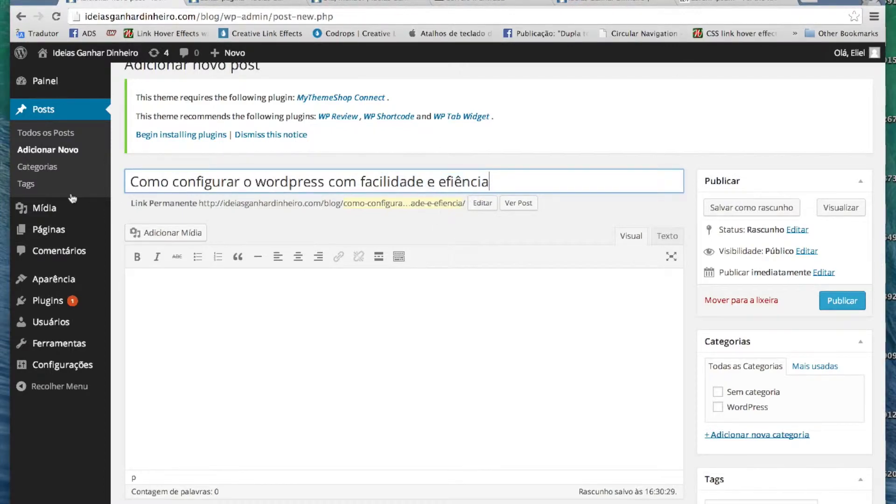
key("super+a")
left_click(208, 344)
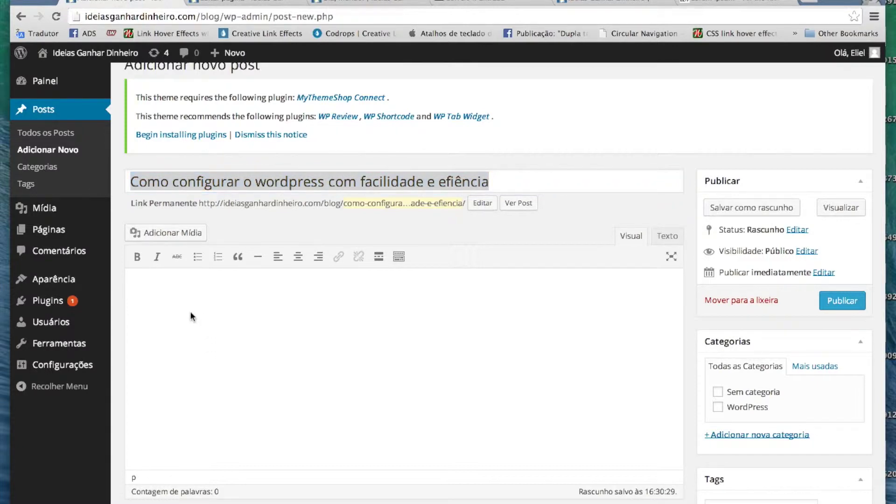
scroll(223, 328, "down", 1)
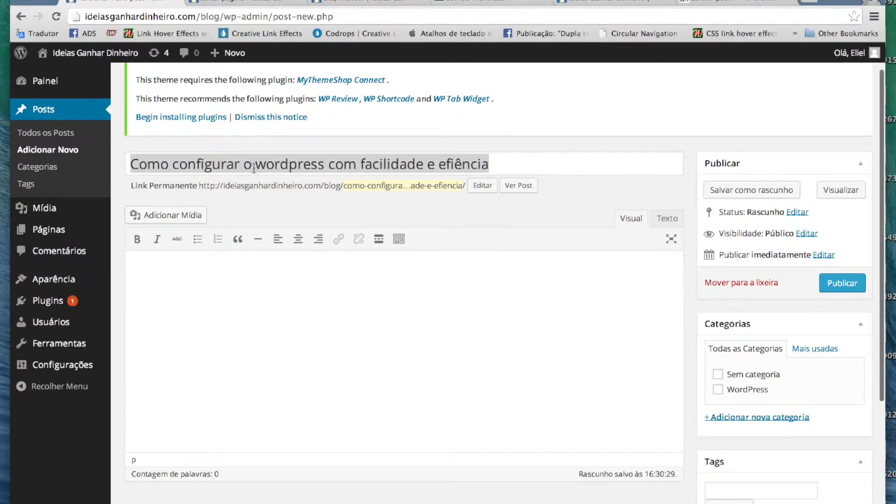
left_click(236, 167)
mouse_move(179, 163)
left_mouse_down()
mouse_move(328, 165)
mouse_move(176, 166)
left_mouse_up()
key("super+c")
left_click(327, 166)
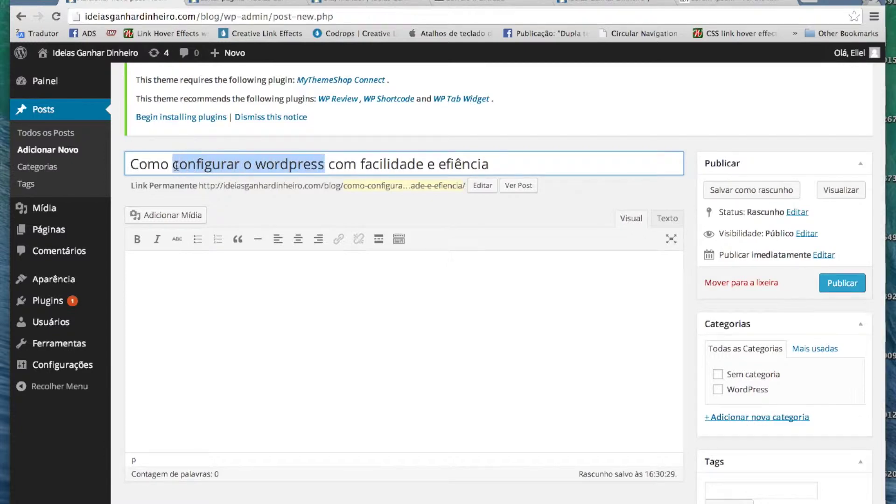
Step: Place the text cursor in the post's empty body
left_click(216, 309)
key("Return")
key("Return")
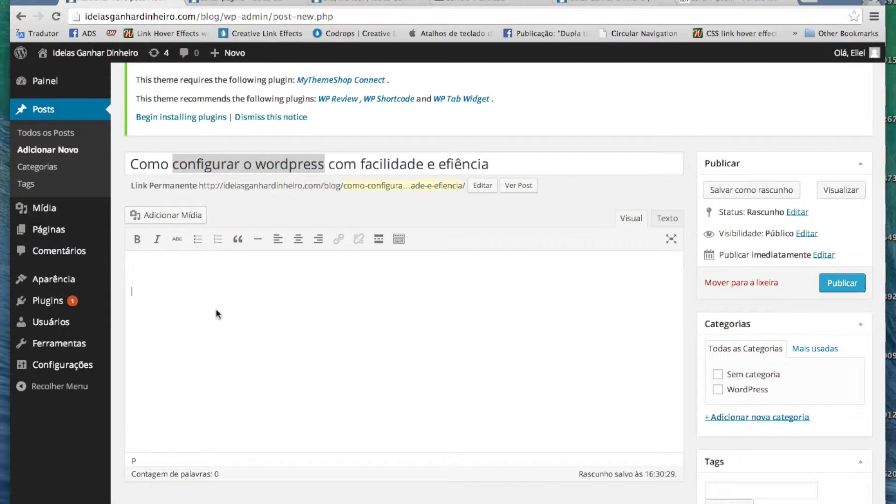
key("super+v")
key("super+z")
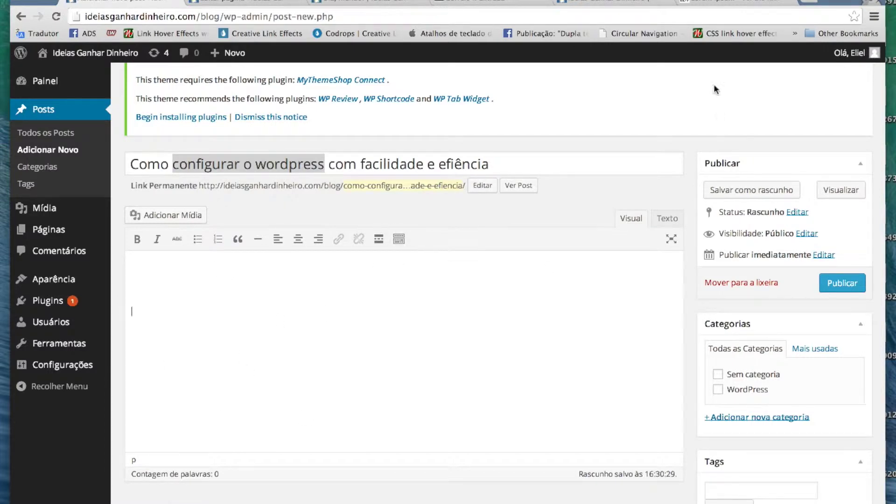
Step: Copy the five generated Lorem Ipsum paragraphs from the open br.lipsum.com page into the post body
left_click(710, 2)
left_click(728, 328)
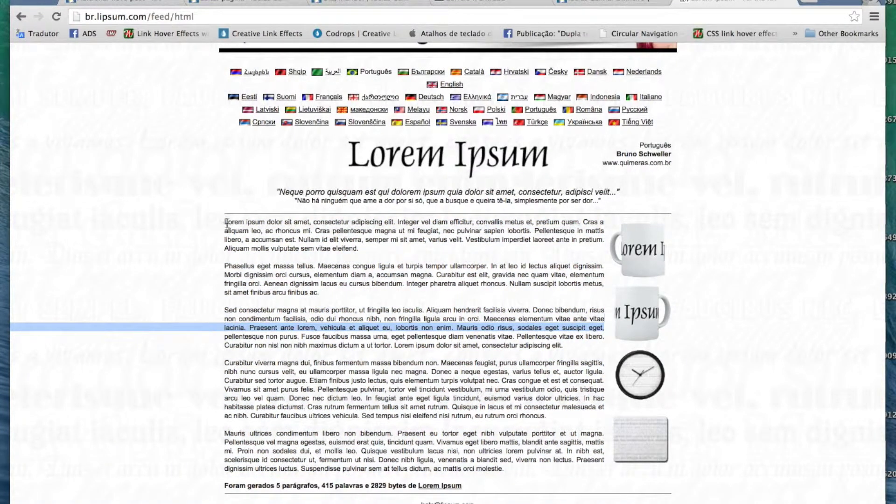
left_click_drag(225, 222, 537, 473)
key("super+c")
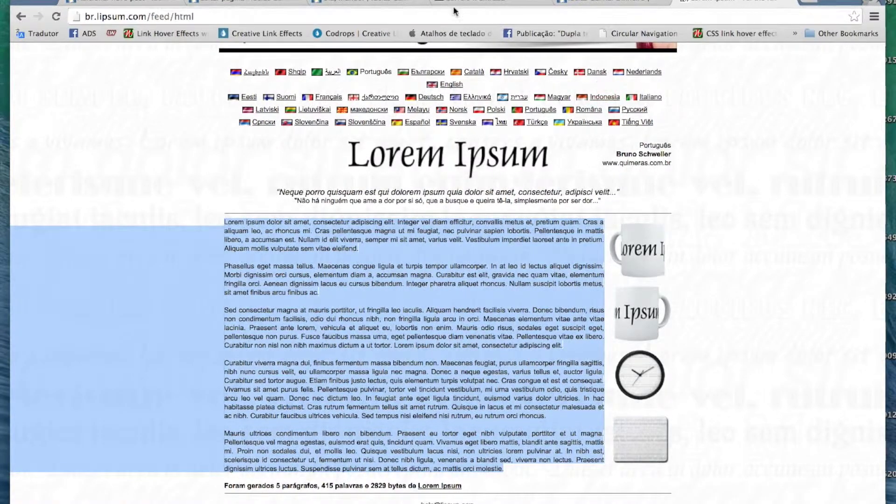
left_click(243, 3)
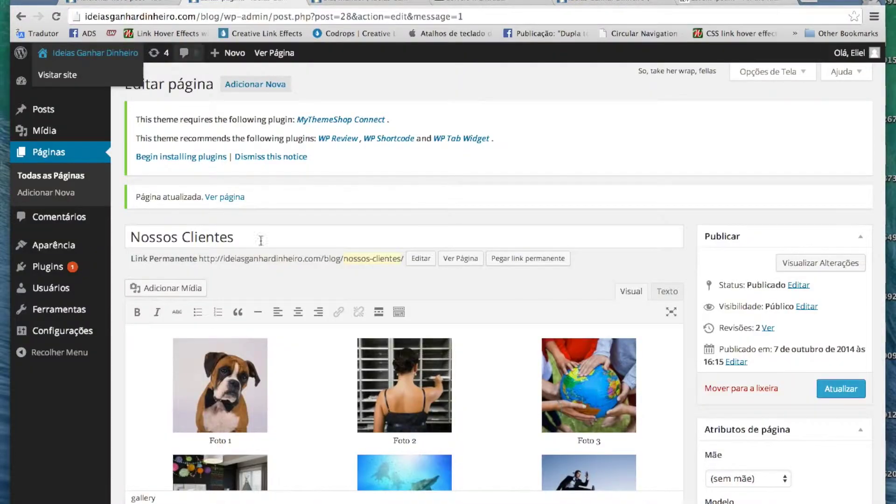
left_click(133, 4)
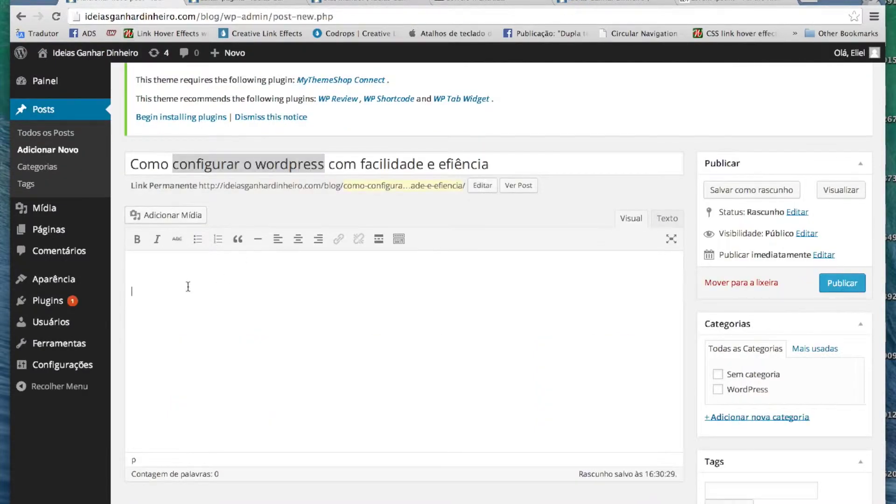
key("super+v")
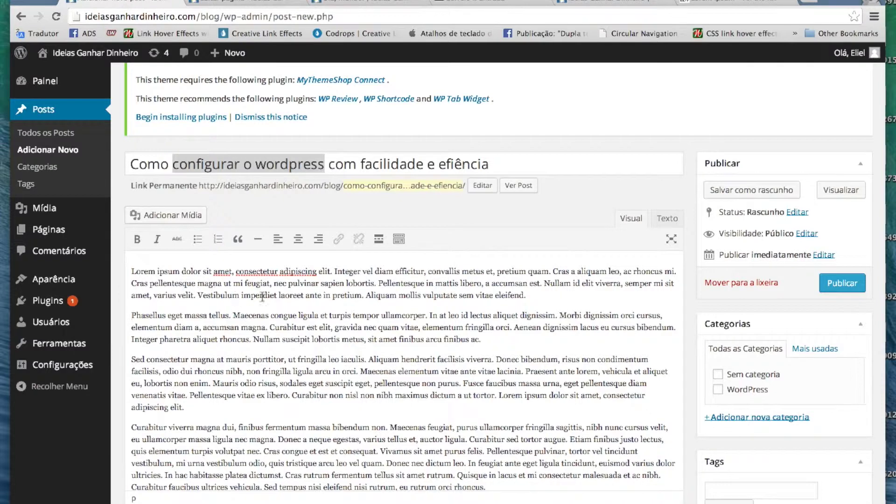
Step: Insert the media library photo of the boxer dog in a bow tie on a new line after the second paragraph
left_click(508, 345)
key("Return")
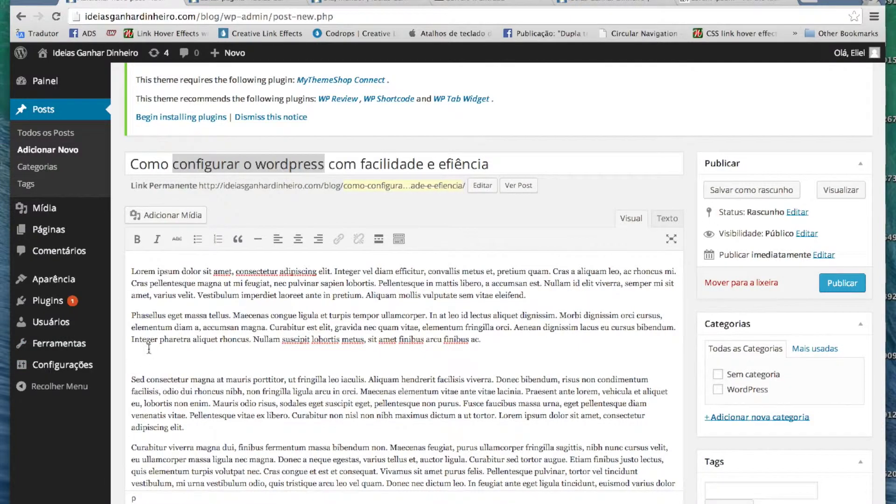
left_click(183, 219)
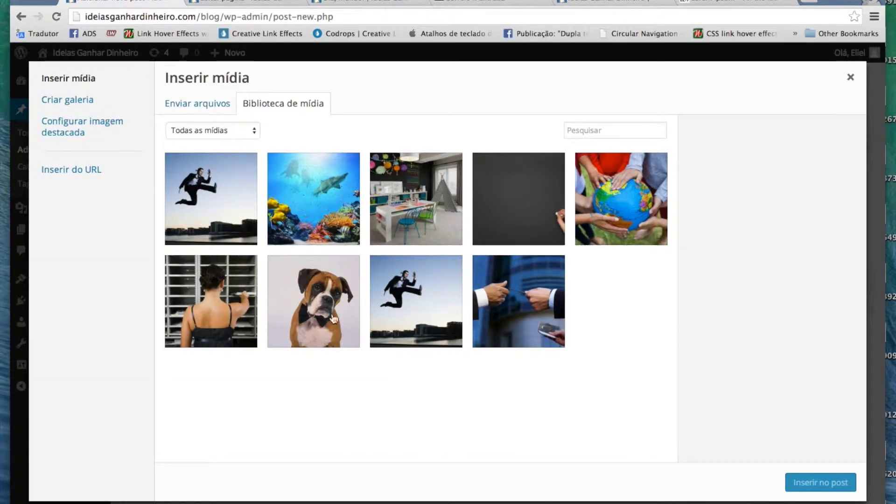
left_click(311, 306)
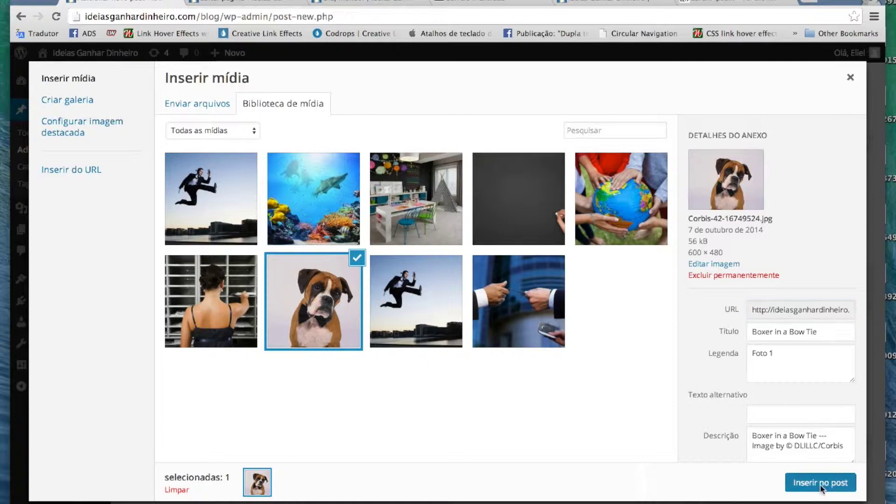
left_click(821, 485)
Step: Insert the media library photo of hands holding a globe at full size on a new line after the fourth Lorem Ipsum paragraph
scroll(596, 382, "down", 5)
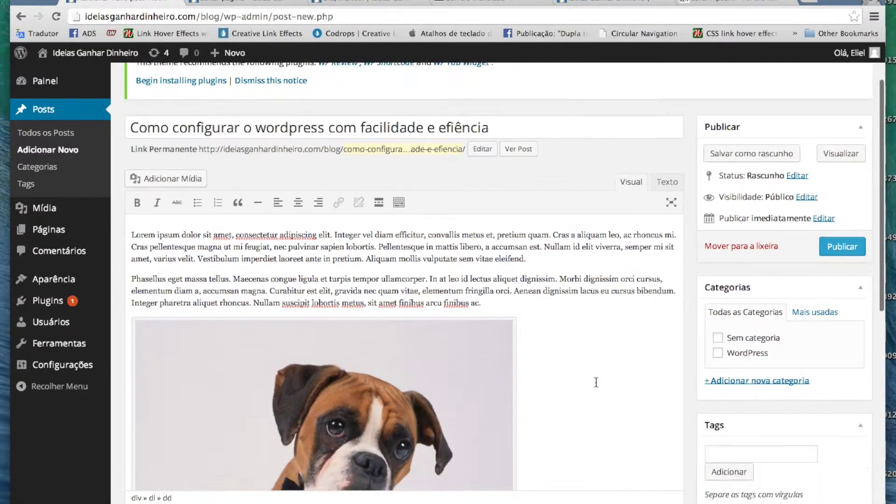
scroll(476, 293, "down", 7)
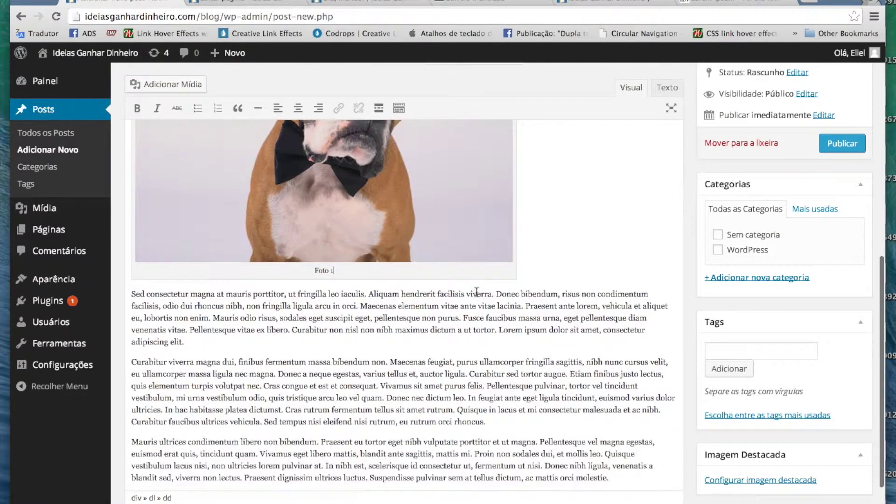
left_click(500, 387)
key("Return")
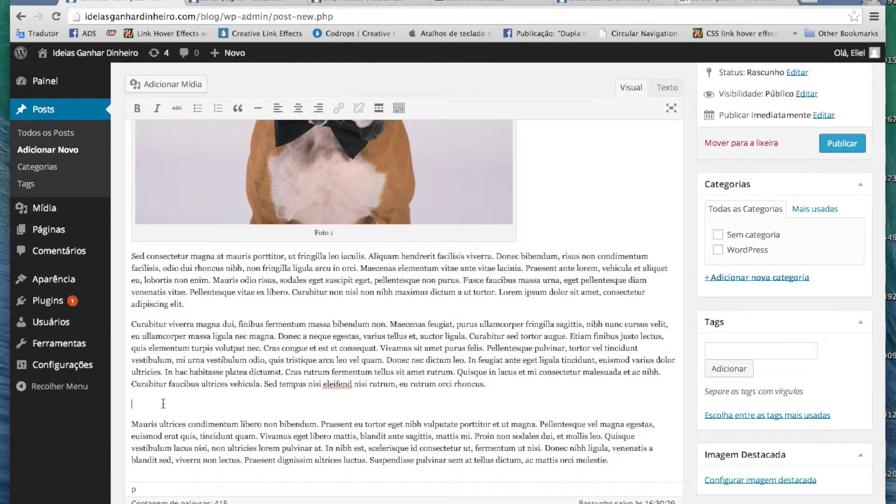
left_click(152, 88)
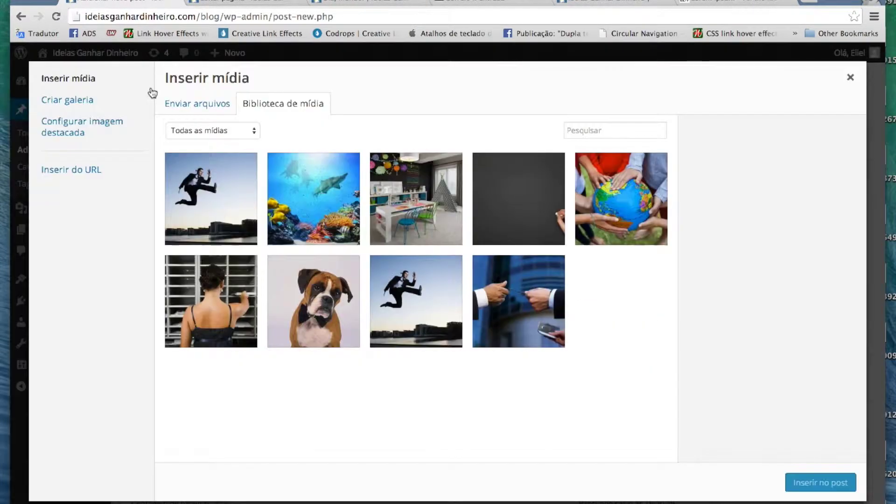
left_click(499, 269)
left_click(629, 204)
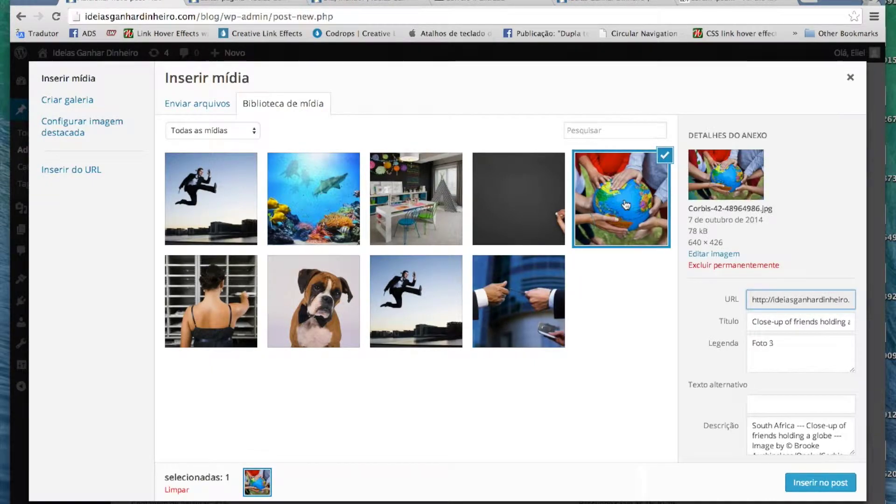
scroll(723, 298, "down", 5)
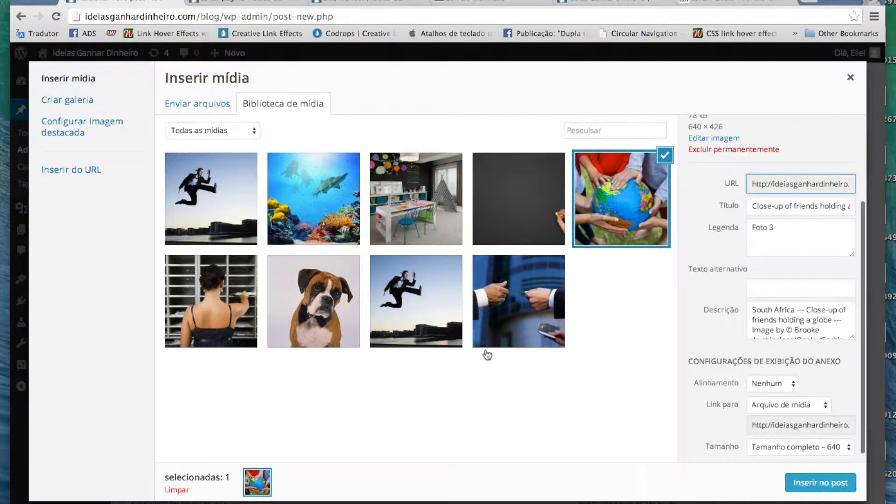
left_click(820, 482)
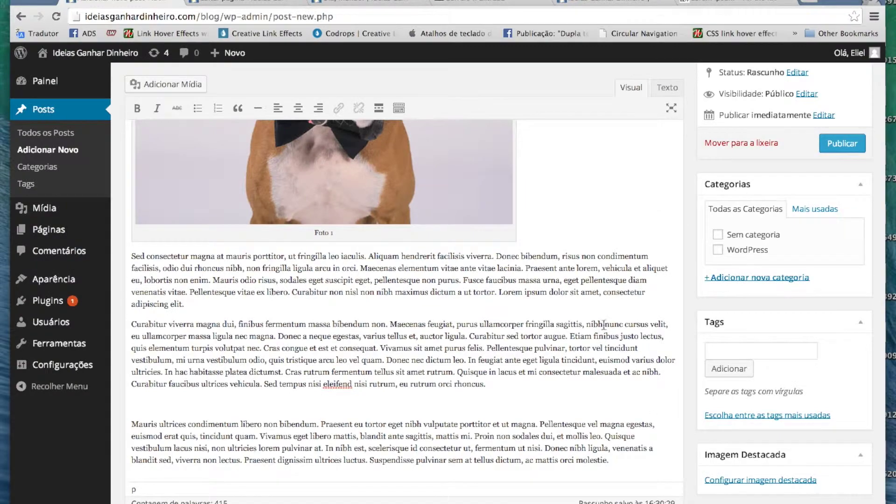
scroll(603, 322, "down", 8)
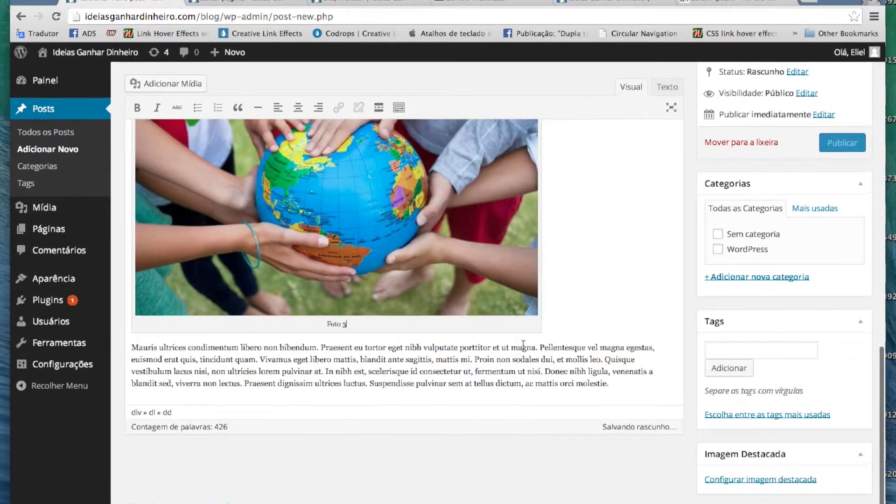
left_click(630, 386)
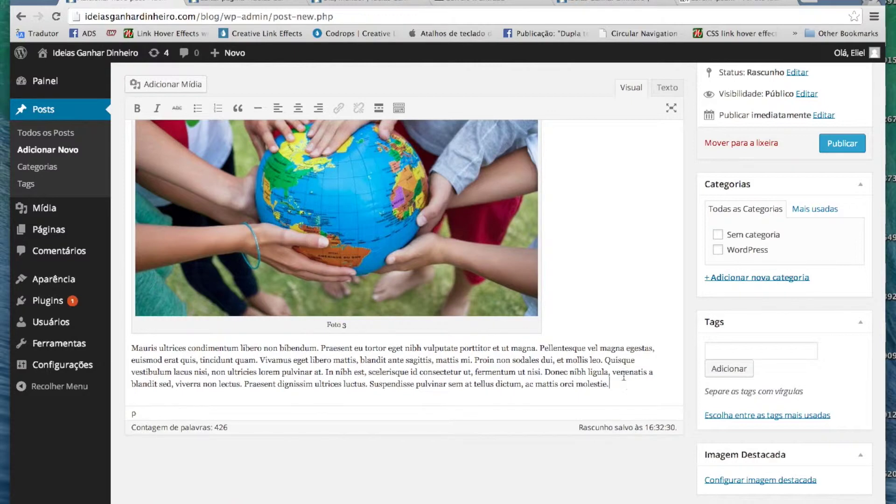
left_click_drag(592, 384, 131, 347)
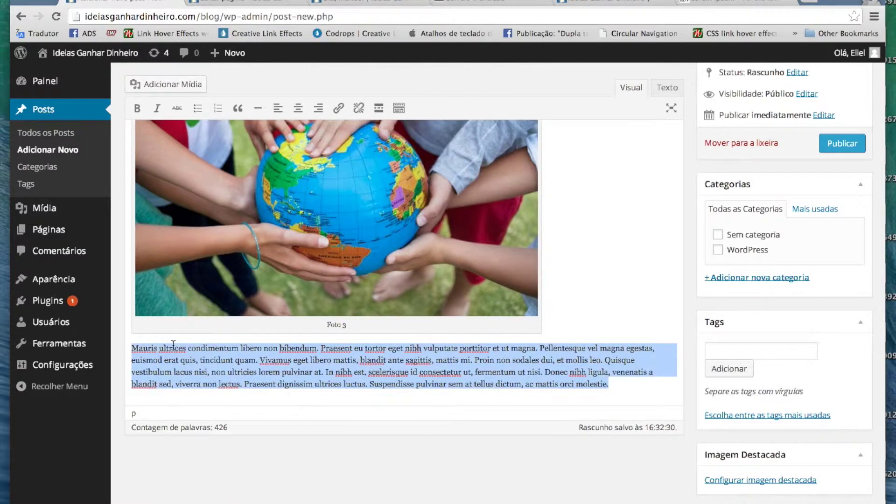
left_click(633, 383)
Step: Assign the post to the WordPress category
scroll(606, 352, "up", 10)
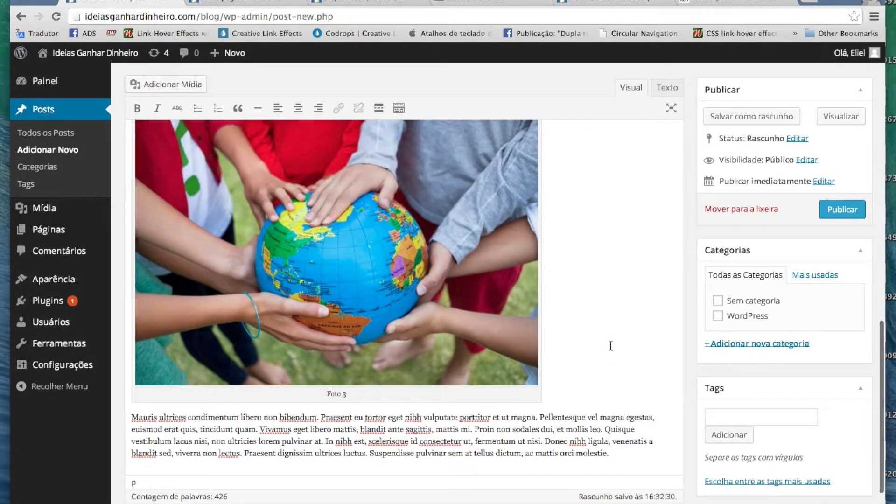
scroll(615, 351, "up", 8)
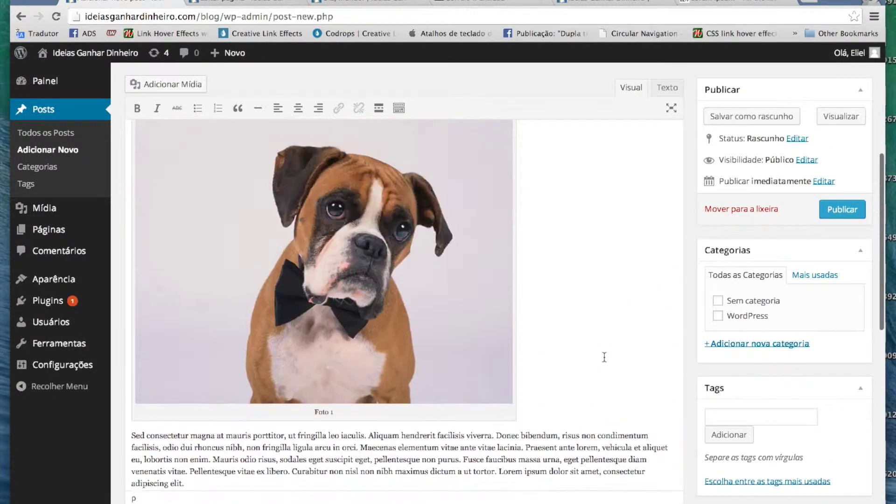
scroll(601, 358, "up", 5)
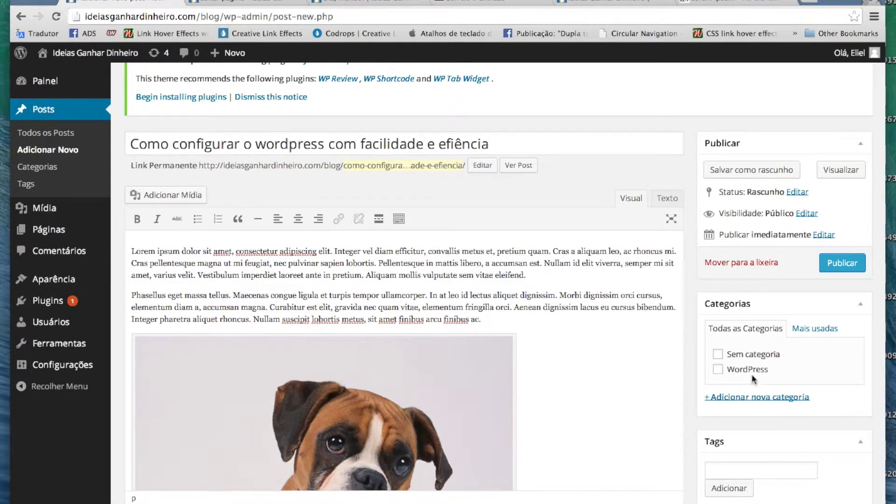
left_click_drag(504, 322, 320, 264)
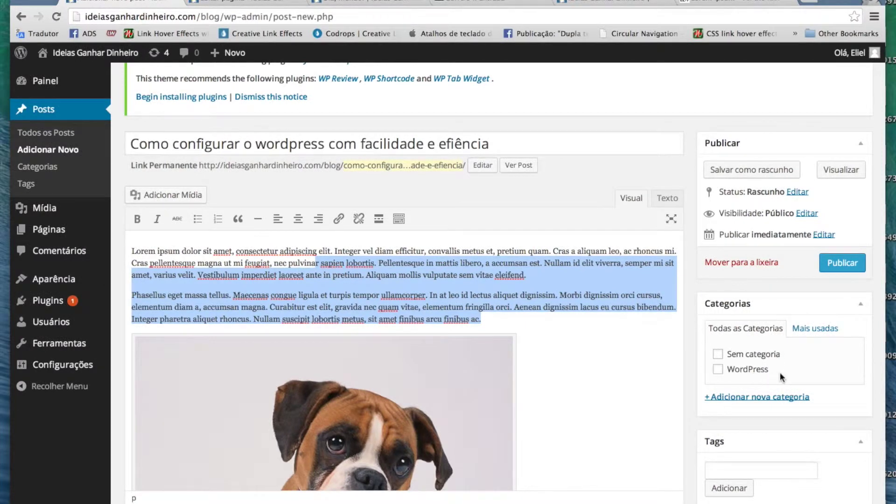
left_click(720, 371)
left_click(575, 351)
Step: Make the first Lorem Ipsum paragraph of the post bold
scroll(494, 267, "down", 4)
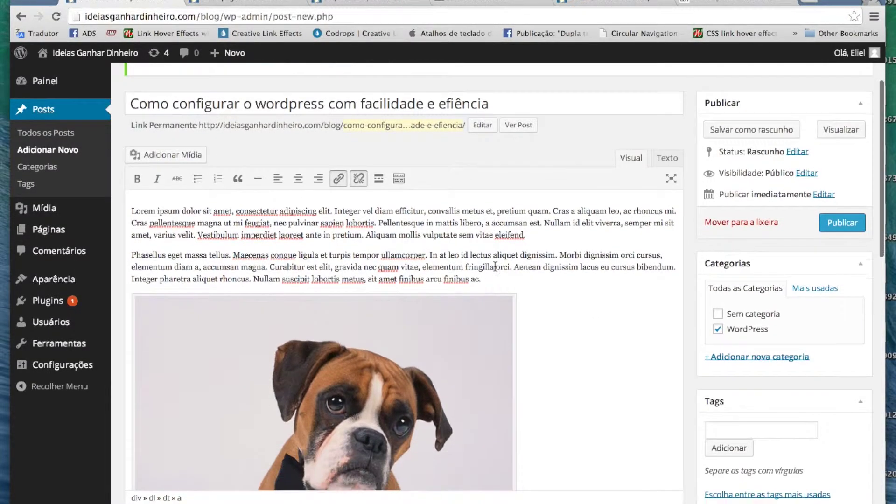
scroll(499, 266, "up", 3)
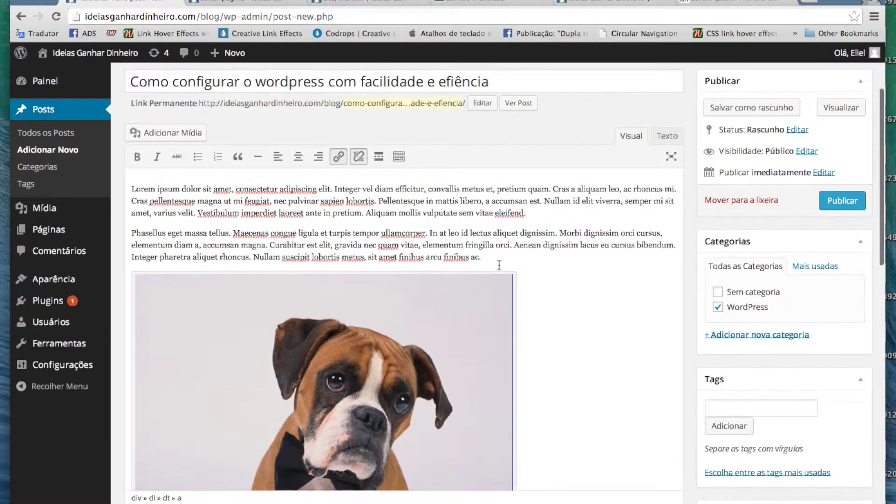
left_click(541, 258)
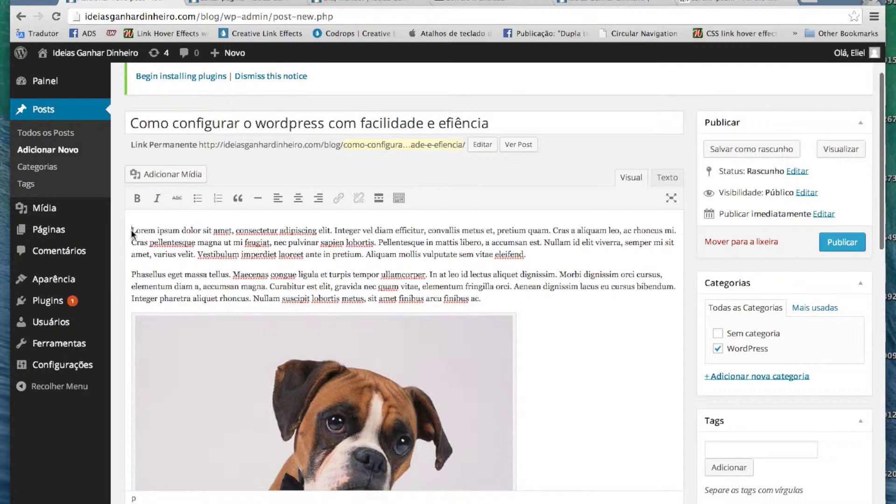
left_click_drag(543, 256, 131, 230)
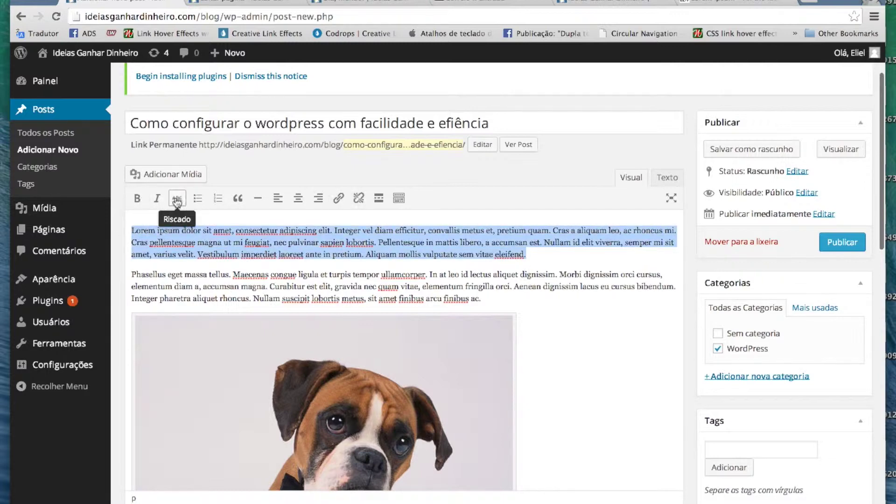
left_click(143, 202)
left_click(312, 261)
Step: Add the lines "teste 1", "teste 2" and "teste 3" between the bold first paragraph and the second paragraph
scroll(318, 264, "down", 1)
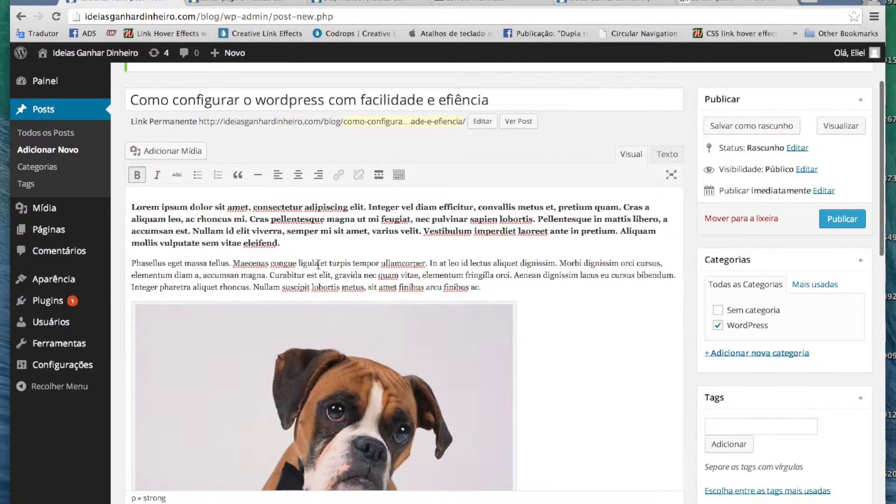
key("Return")
key("Return")
key("Return")
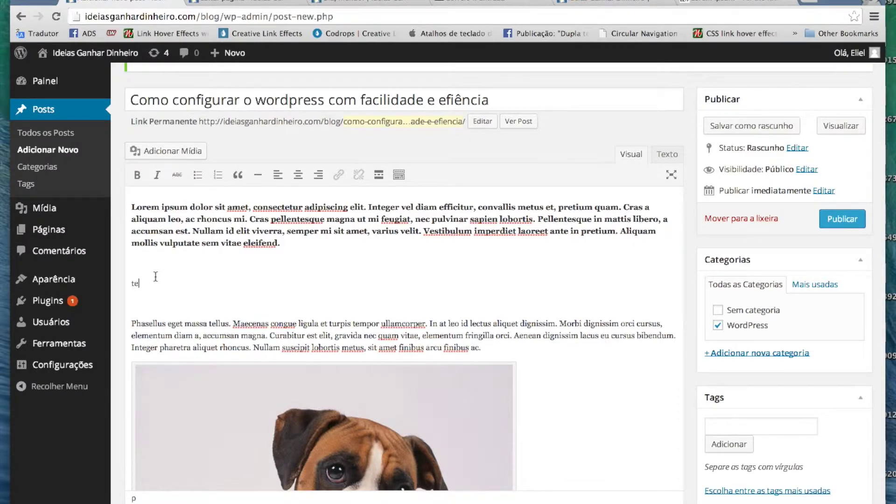
key("Return")
type("teste 2")
key("Return")
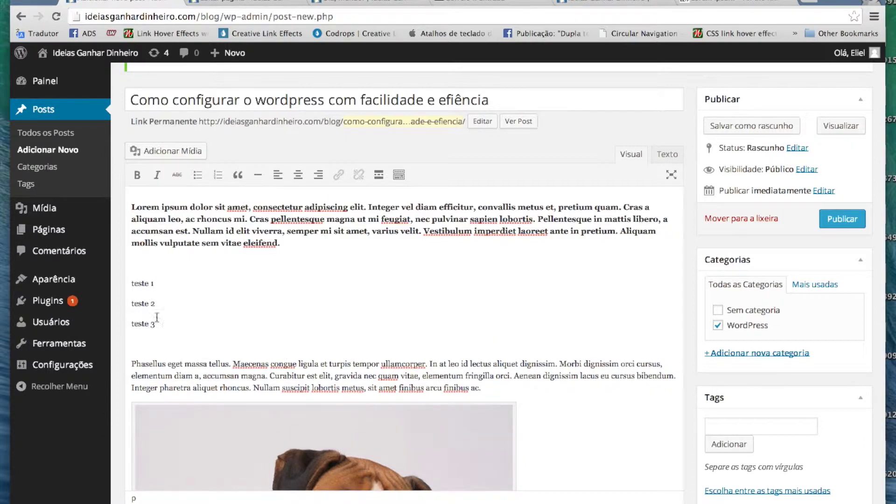
Step: Turn the three teste lines into a bulleted list and remove the empty lines above and below it
left_click_drag(155, 322, 131, 283)
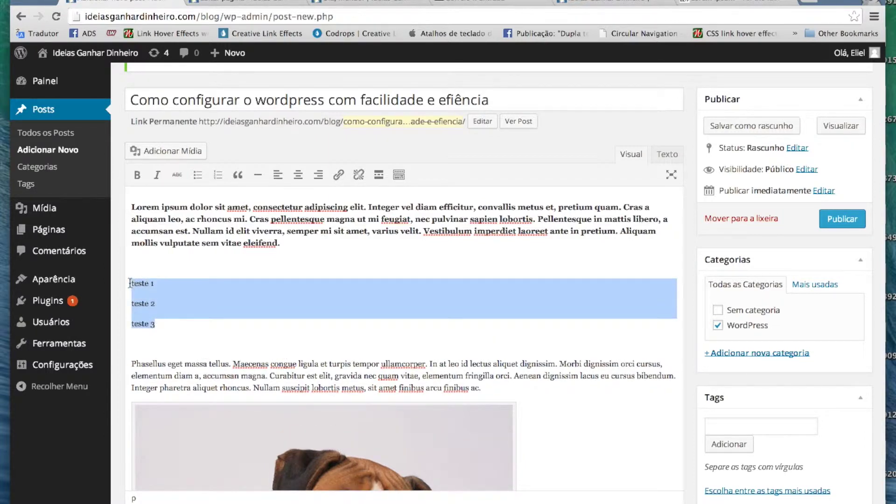
left_click(197, 174)
left_click(233, 324)
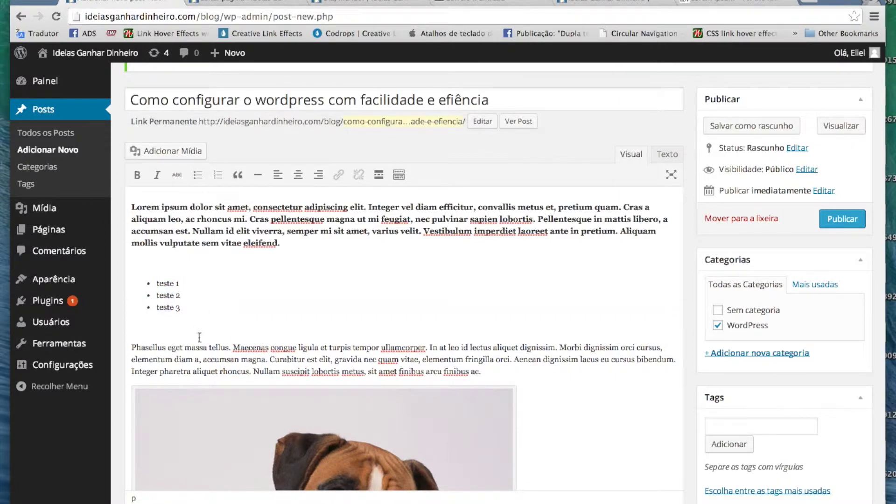
key("BackSpace")
left_click(209, 272)
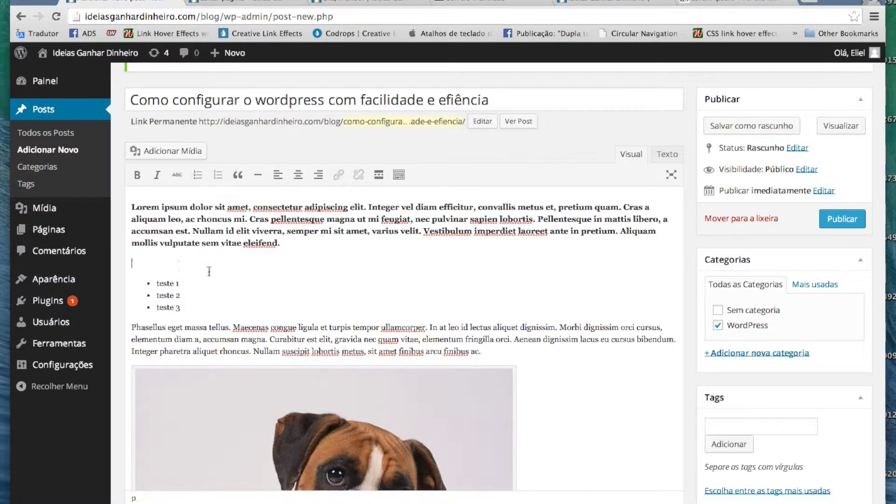
key("BackSpace")
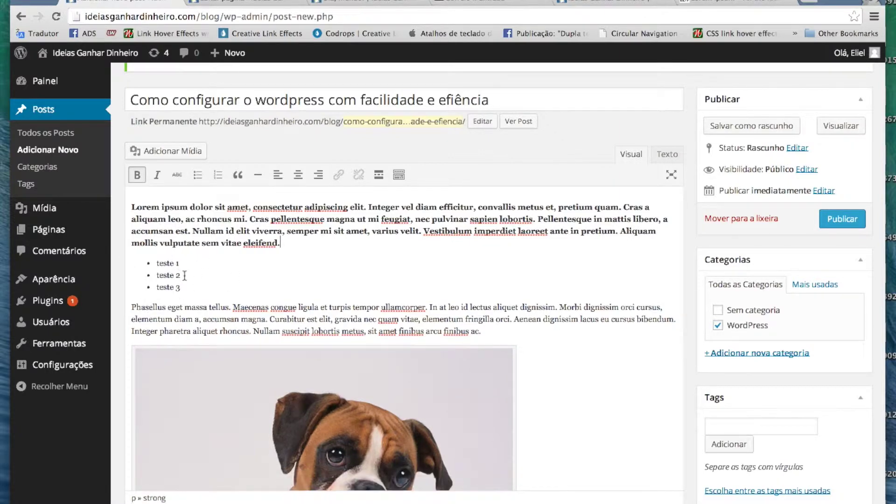
left_click_drag(182, 288, 146, 261)
left_click(205, 262)
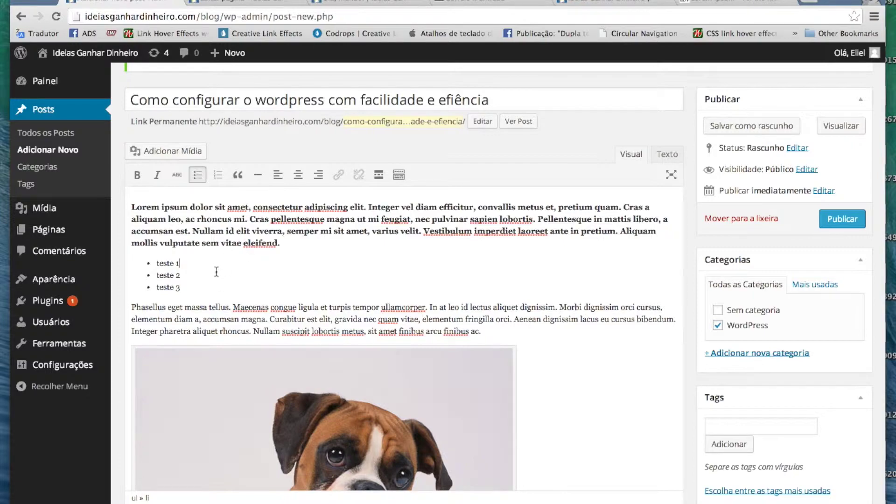
Step: Add the tags Cachorro, Wordpress and teste to the post
scroll(325, 314, "down", 6)
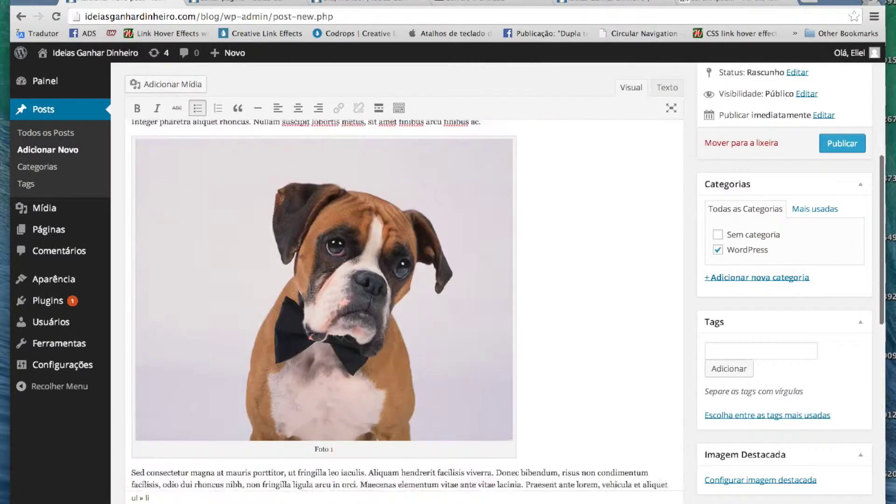
scroll(749, 278, "up", 6)
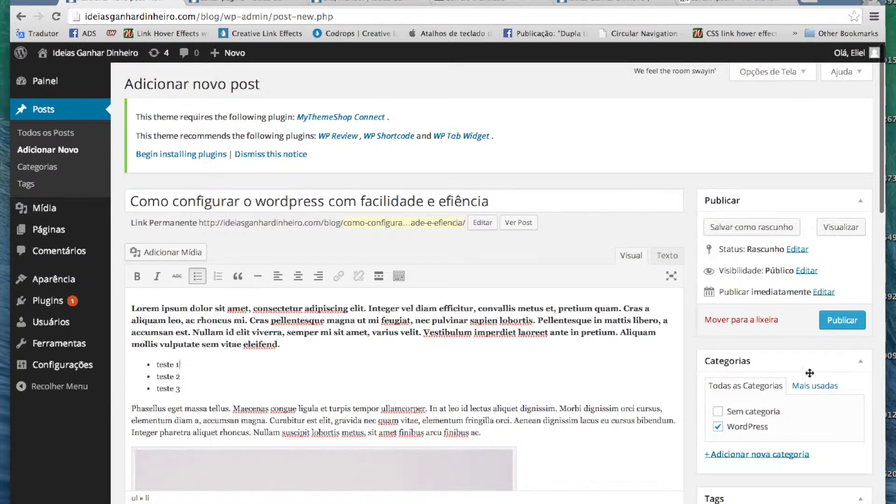
scroll(808, 374, "down", 1)
scroll(806, 370, "down", 4)
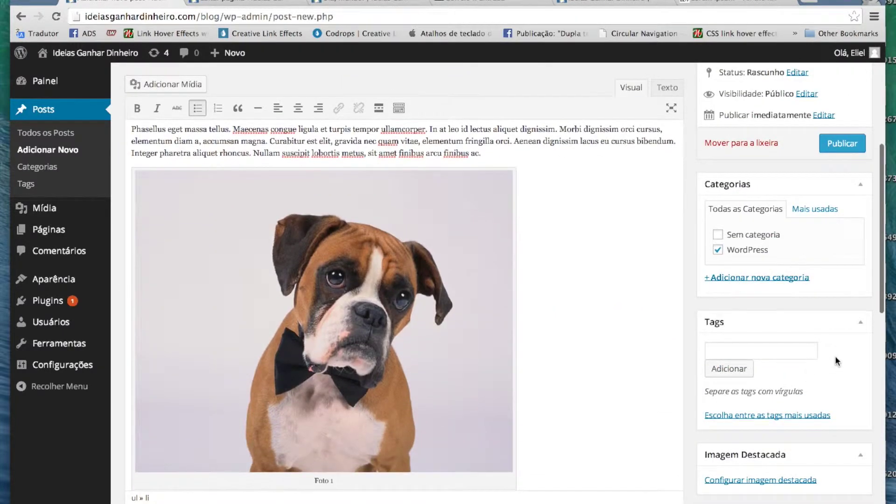
scroll(835, 356, "down", 2)
left_click(745, 350)
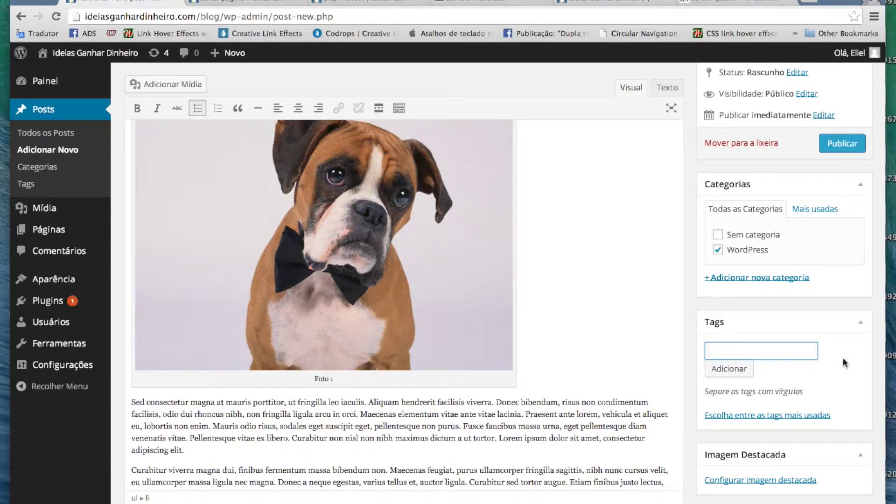
scroll(843, 360, "up", 3)
scroll(842, 358, "down", 1)
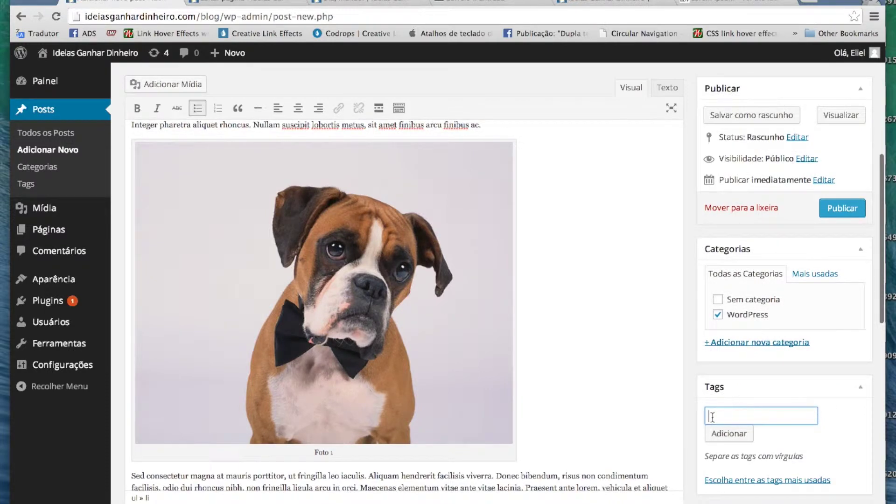
scroll(331, 257, "up", 10)
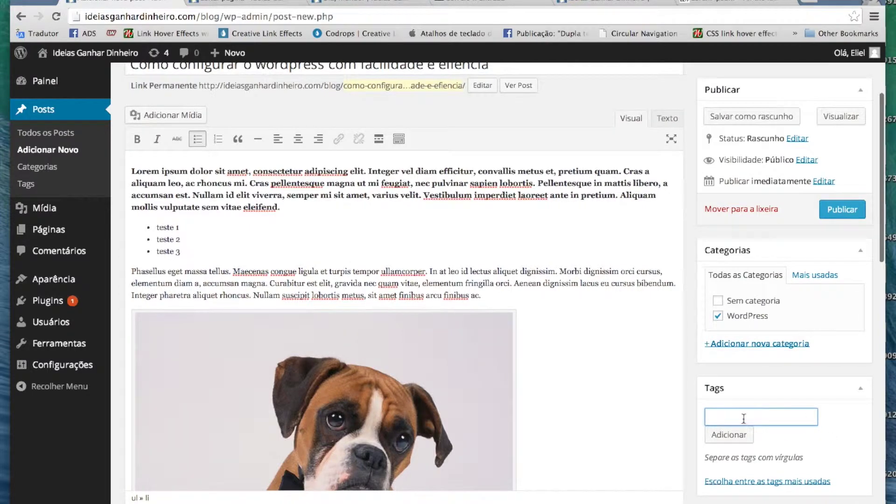
type("achorro")
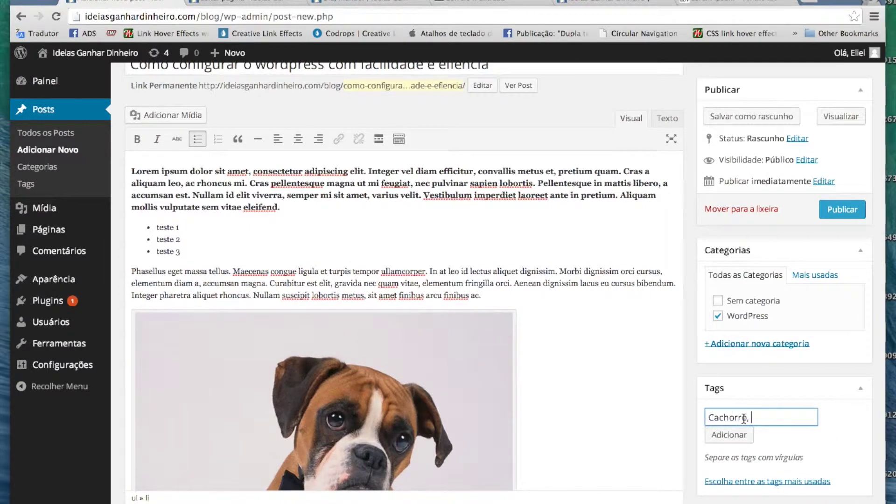
type(", Wordpress, teste")
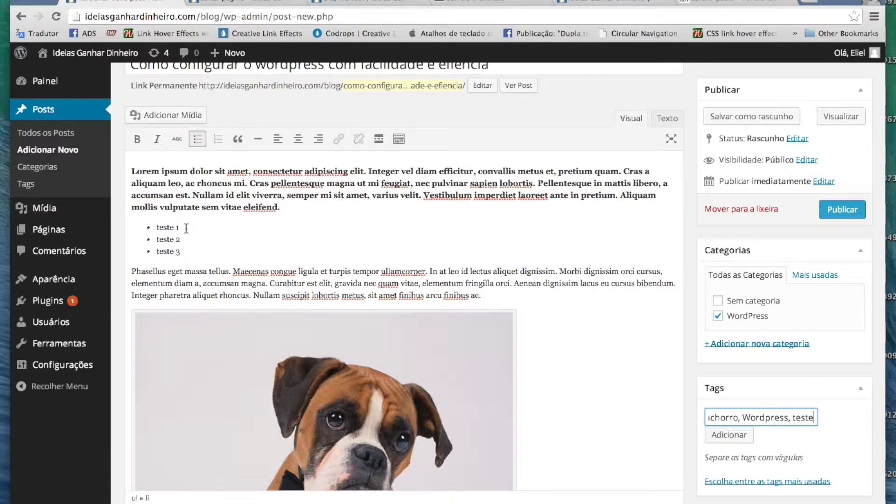
left_click(726, 434)
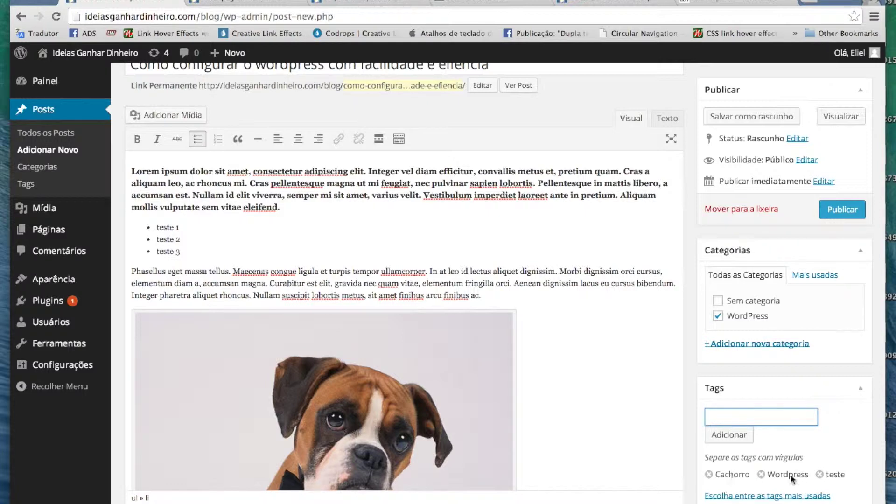
Step: Add the tag curso to the post
scroll(837, 449, "down", 1)
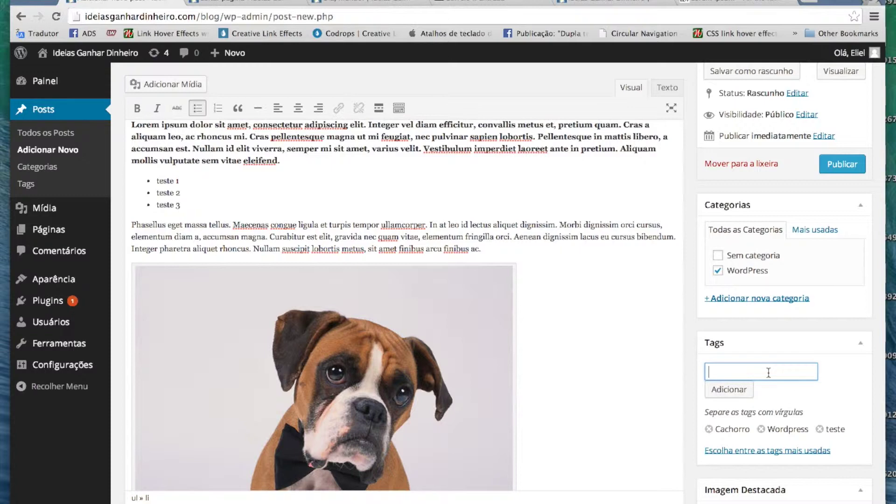
type("rso")
left_click(735, 391)
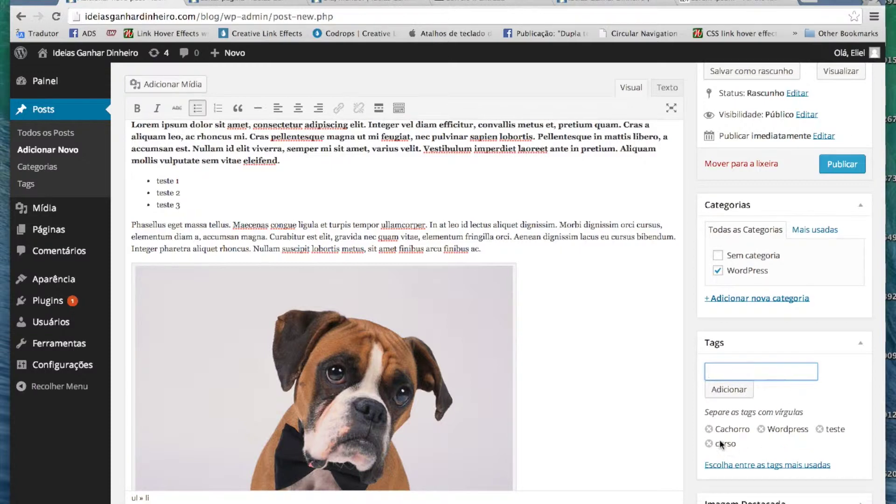
Step: Publish the post "Como configurar o wordpress com facilidade e efiência"
scroll(815, 431, "down", 2)
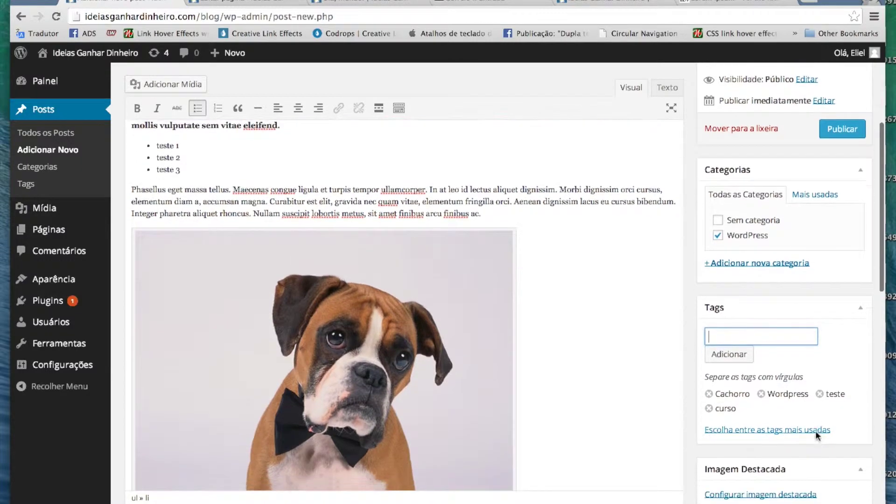
scroll(816, 429, "down", 2)
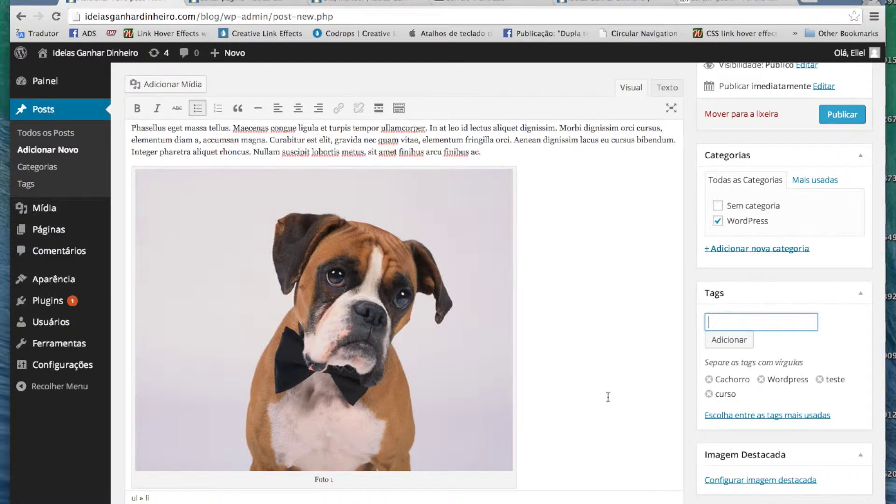
scroll(607, 397, "up", 5)
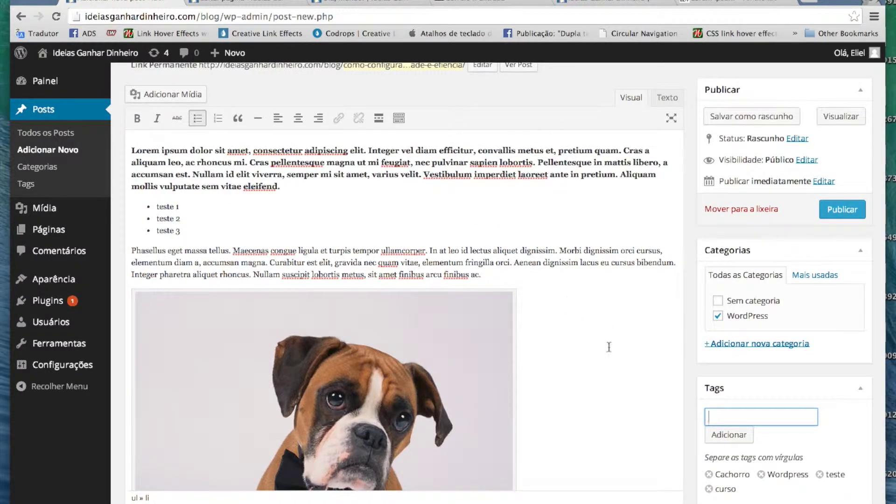
left_click(854, 213)
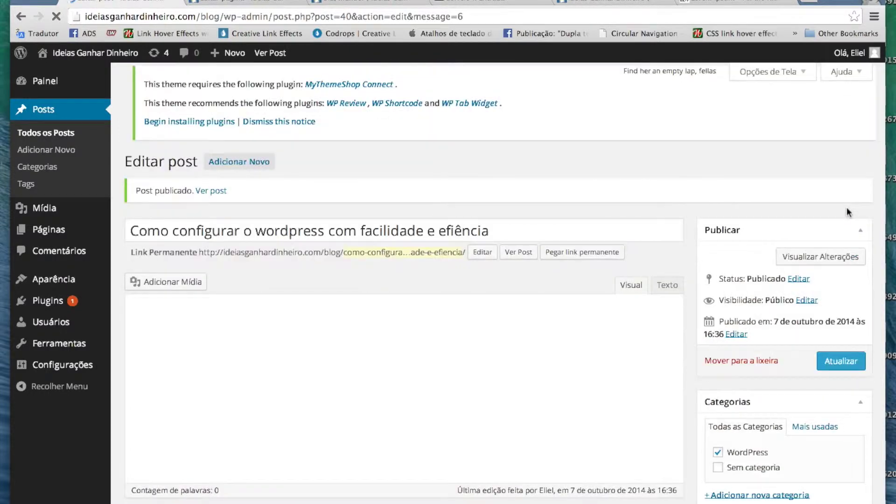
Step: Visit the blog's home page, reload it, and examine the new post's entry and excerpt alongside the "Olá, mundo!" post
key("ctrl+Tab")
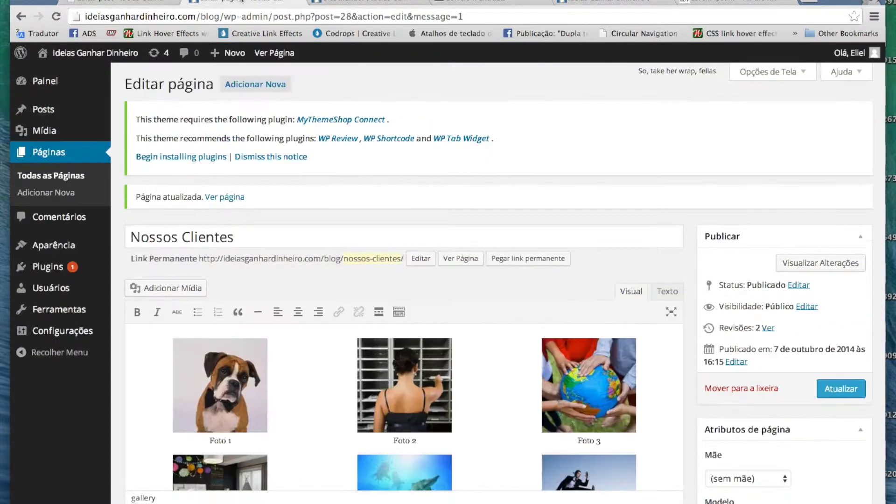
mouse_move(81, 58)
left_click(57, 80)
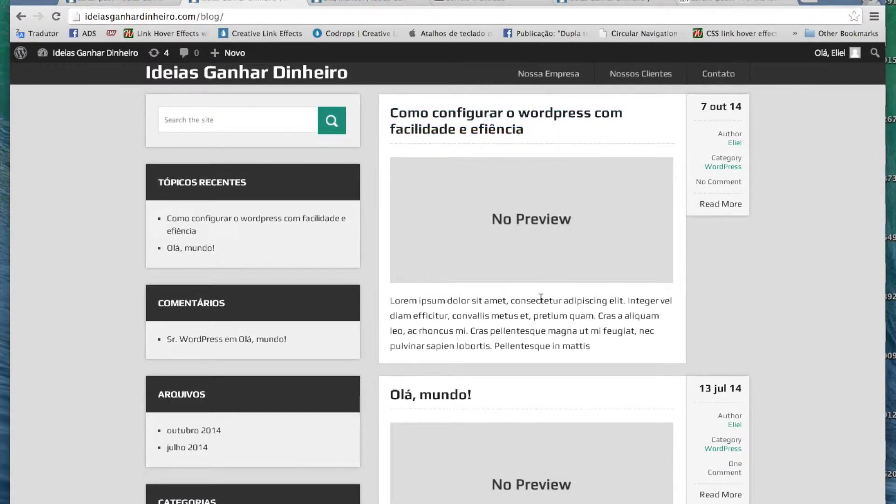
left_click_drag(391, 301, 601, 340)
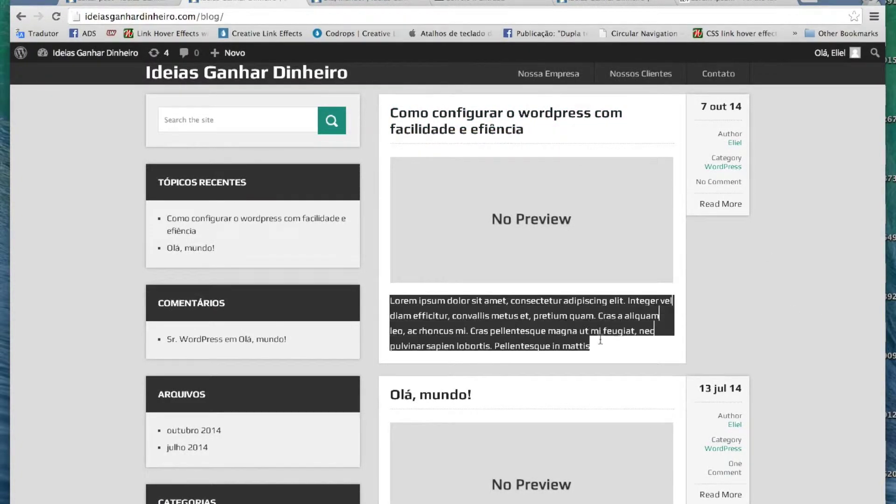
left_click(721, 297)
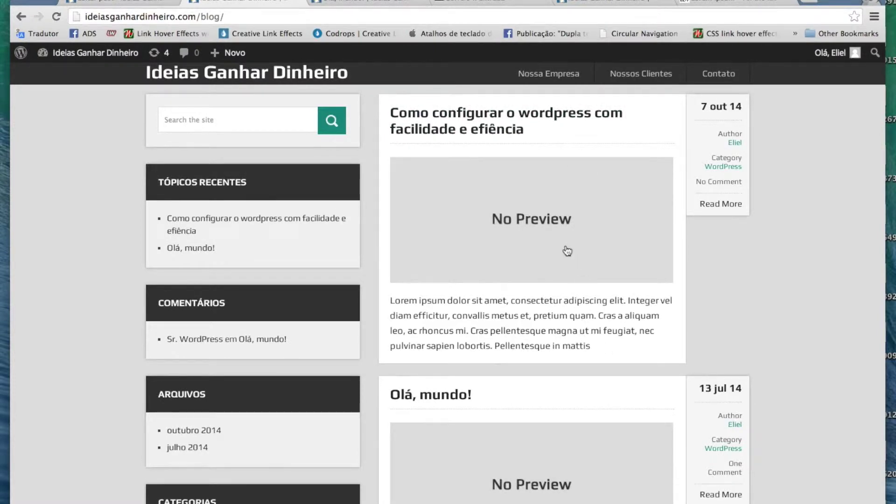
key("super+r")
scroll(810, 415, "down", 3)
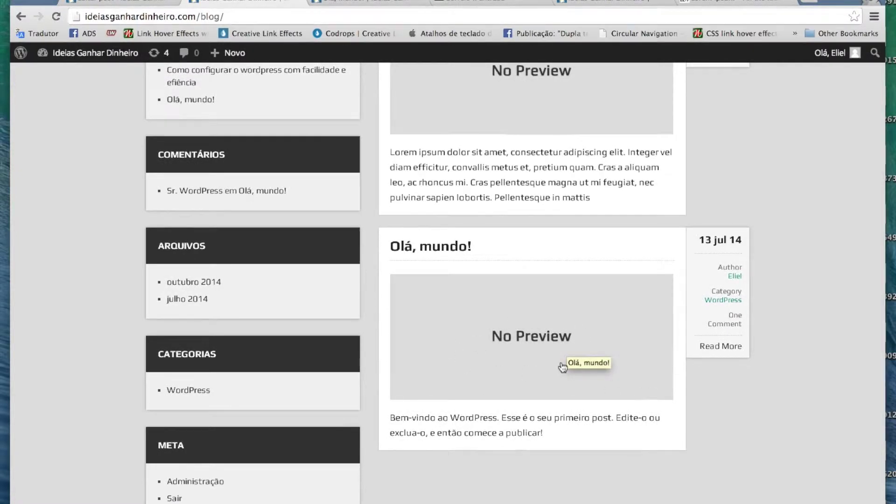
scroll(516, 333, "up", 3)
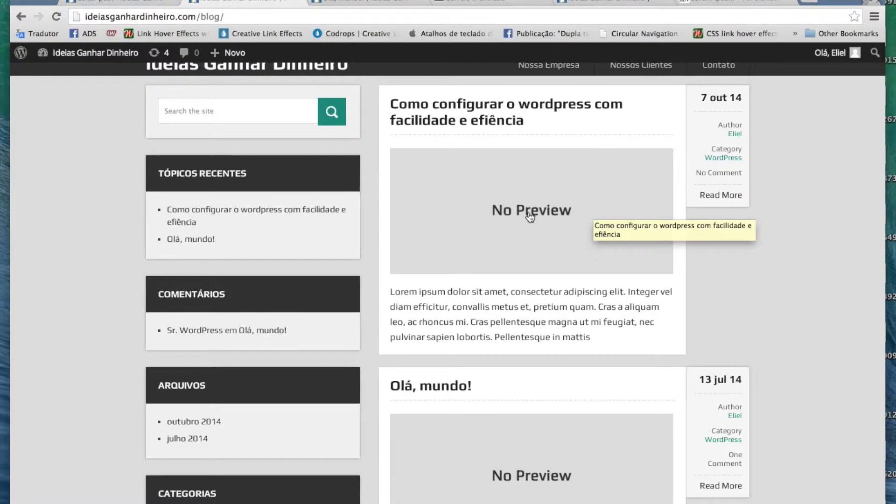
Step: Open the new post from the blog's home page, review its text, list and images, and return to the home page
left_click(519, 214)
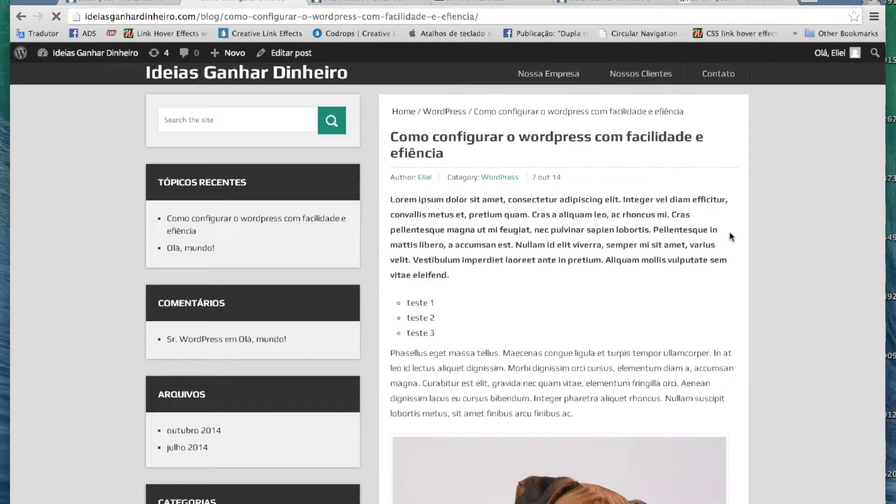
scroll(729, 234, "down", 5)
scroll(557, 251, "down", 12)
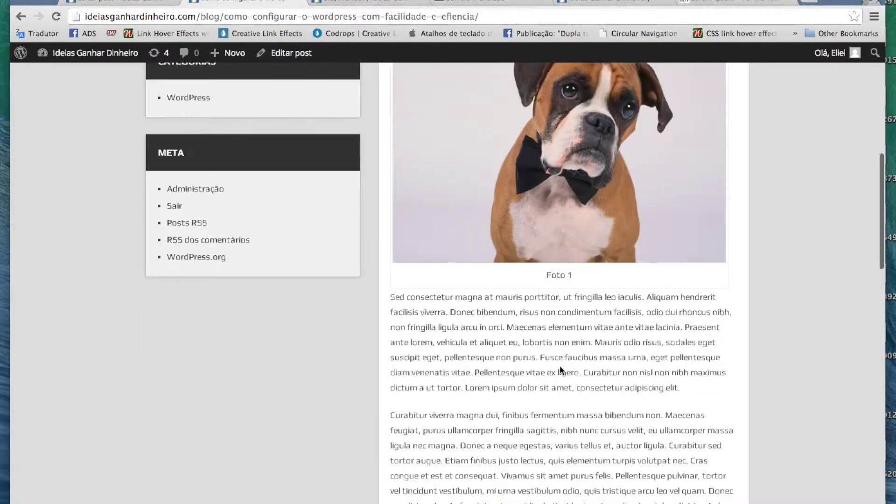
scroll(606, 378, "up", 10)
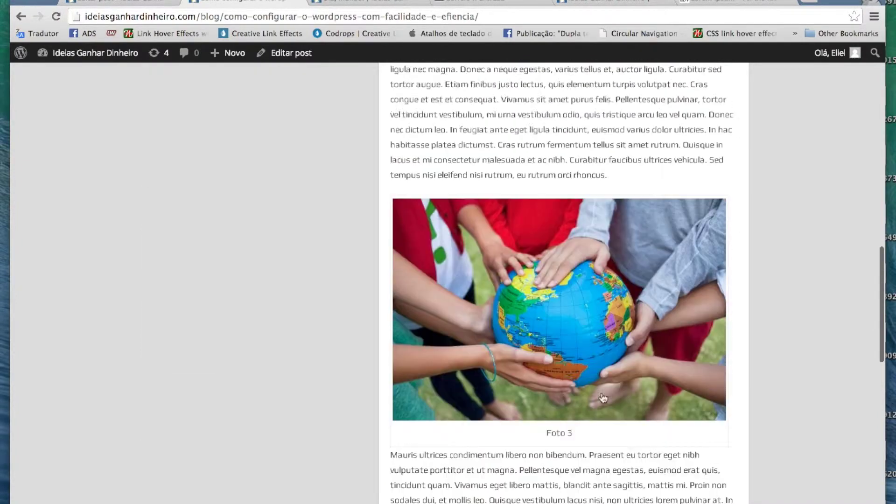
scroll(588, 376, "up", 8)
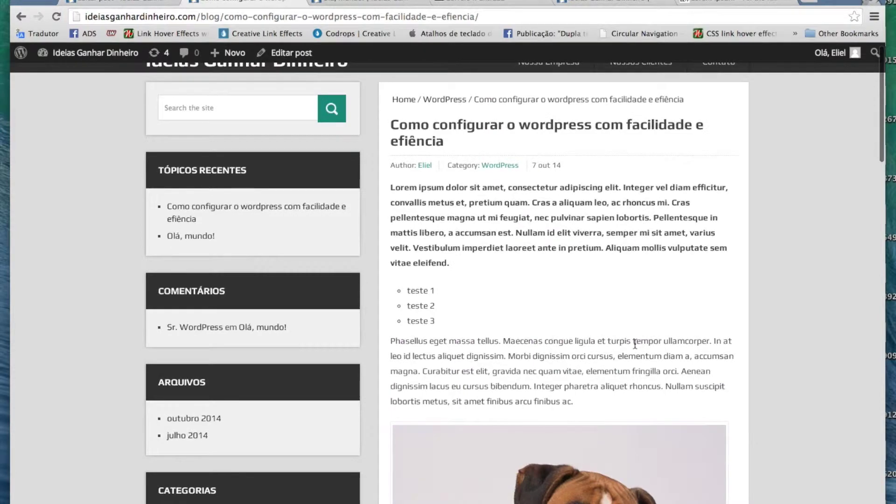
scroll(641, 280, "up", 1)
scroll(560, 247, "down", 3)
scroll(562, 252, "down", 3)
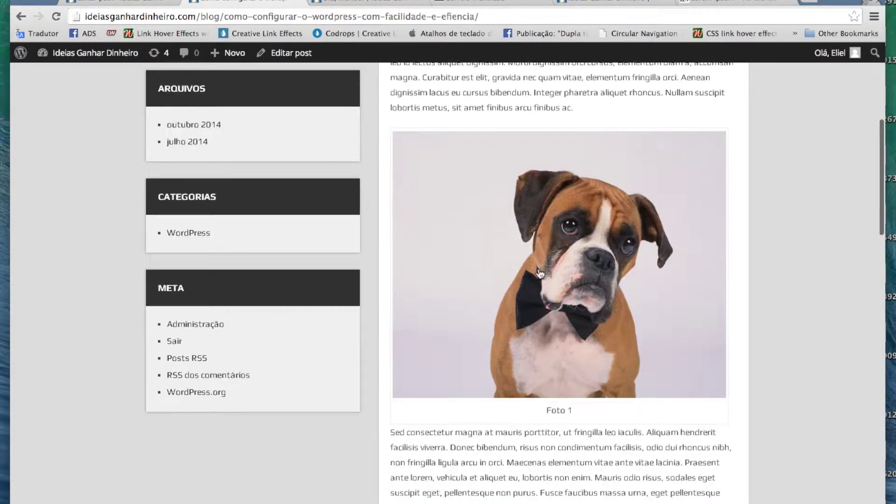
scroll(572, 194, "down", 7)
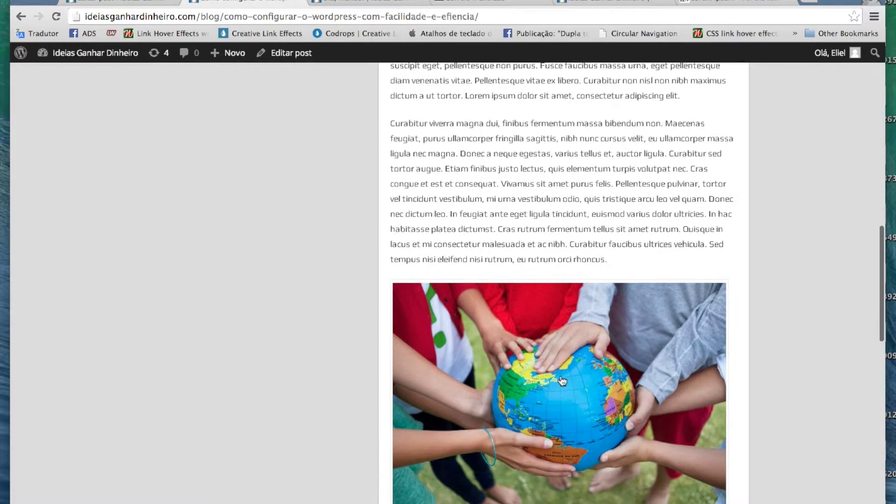
scroll(566, 391, "up", 15)
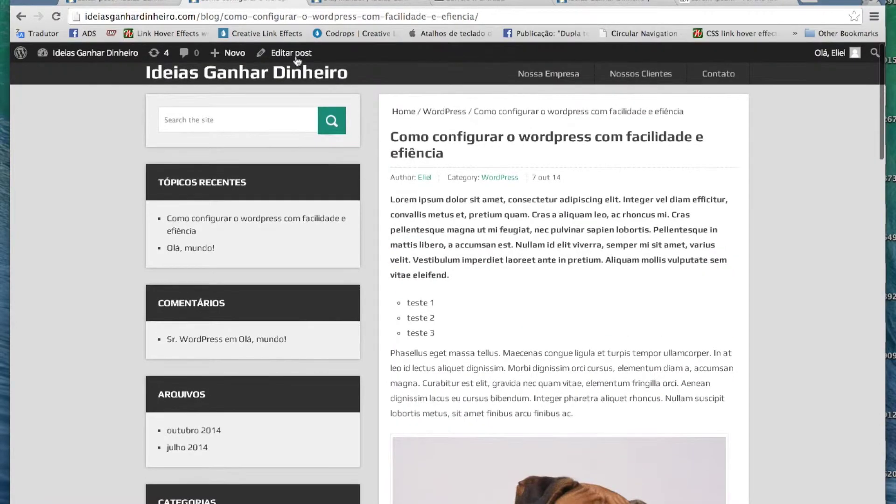
left_click(19, 18)
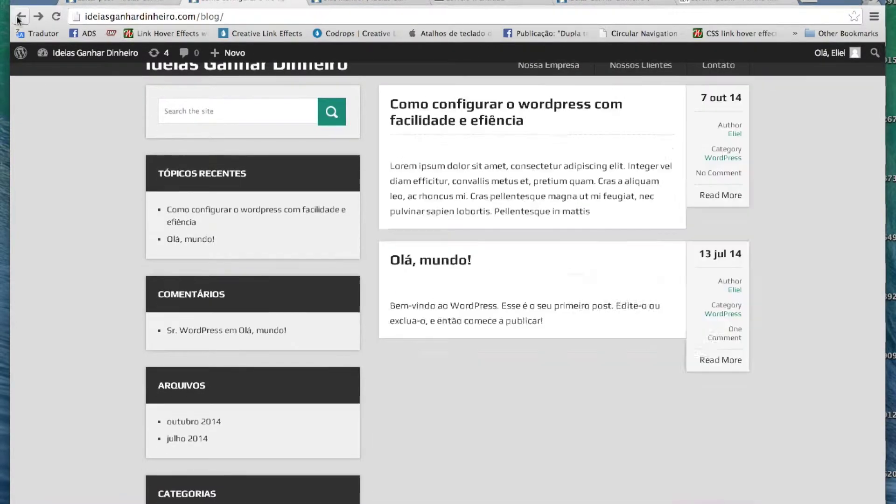
Step: Move the "Olá, mundo!" post to the trash from the list of all posts
left_click(111, 2)
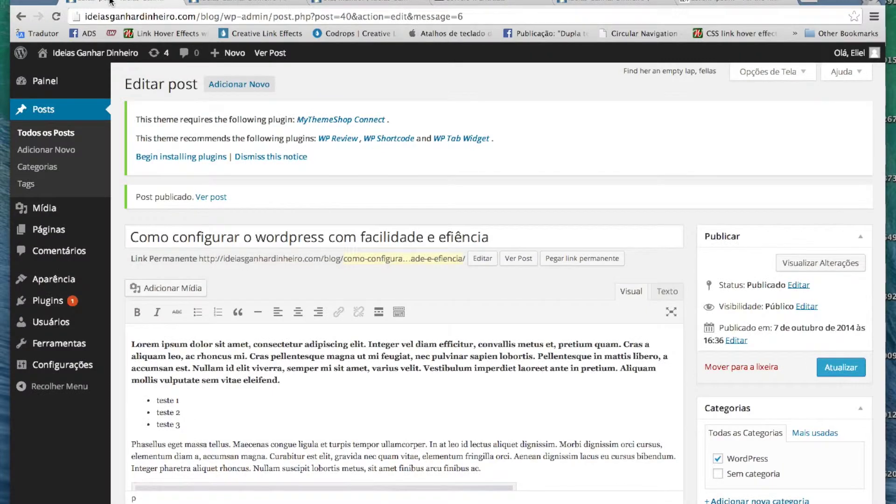
mouse_move(93, 55)
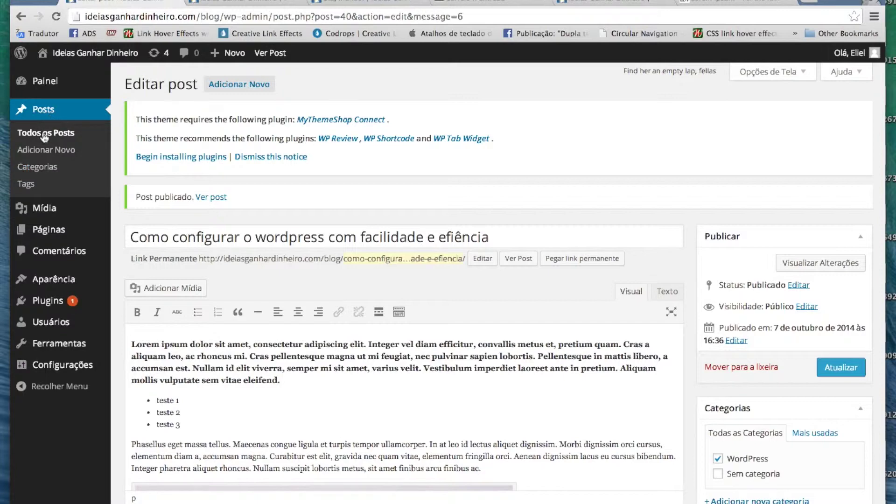
left_click(59, 134)
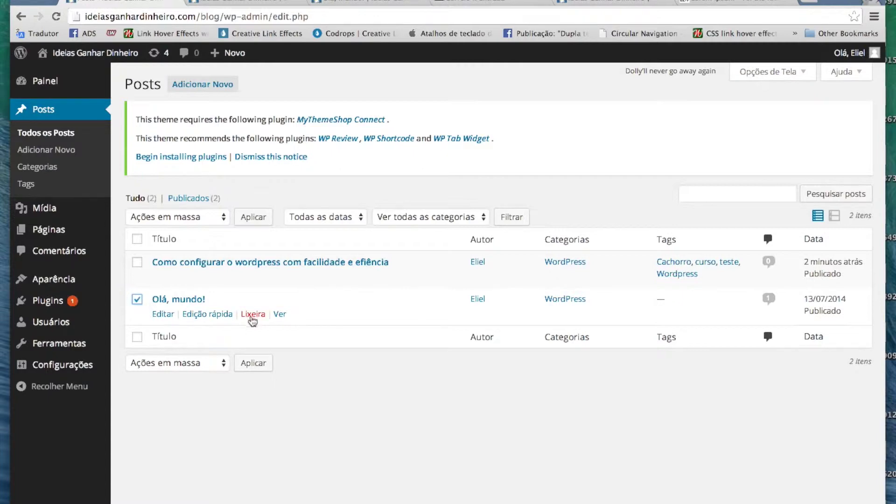
left_click(259, 315)
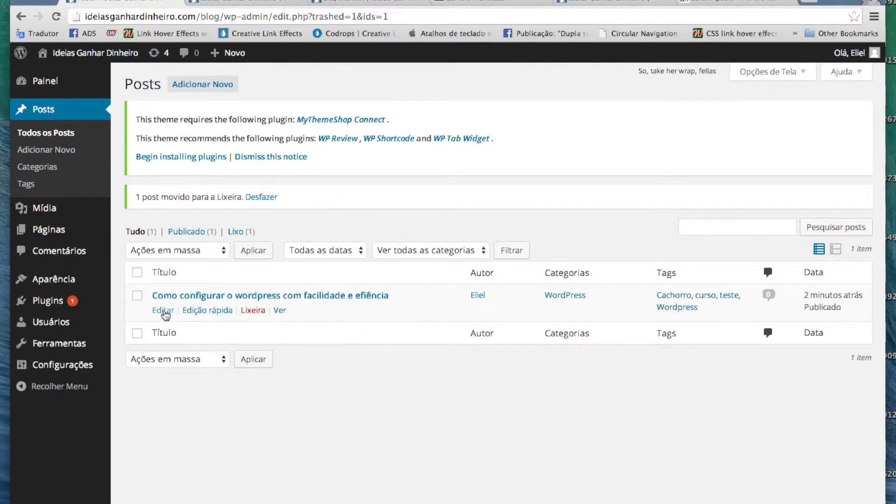
Step: Open the post "Como configurar o wordpress com facilidade e efiência" for editing and set the globe photo, Foto 3, as its featured image
left_click(163, 310)
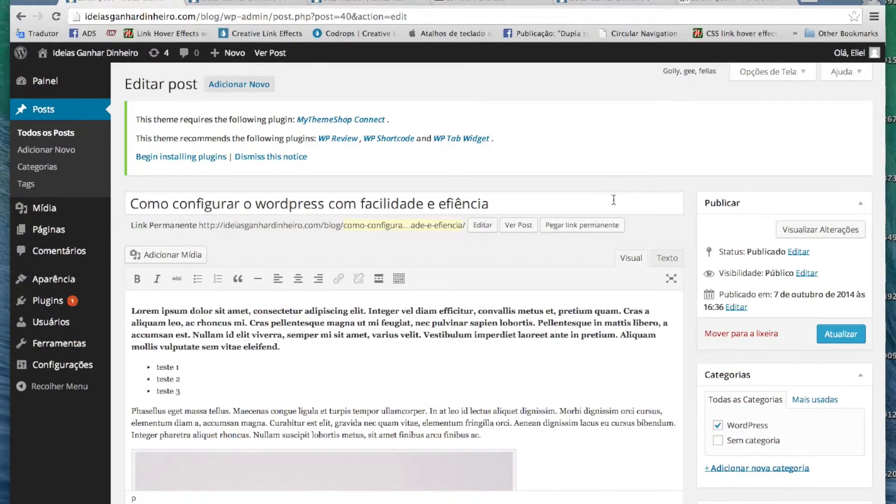
scroll(637, 196, "down", 5)
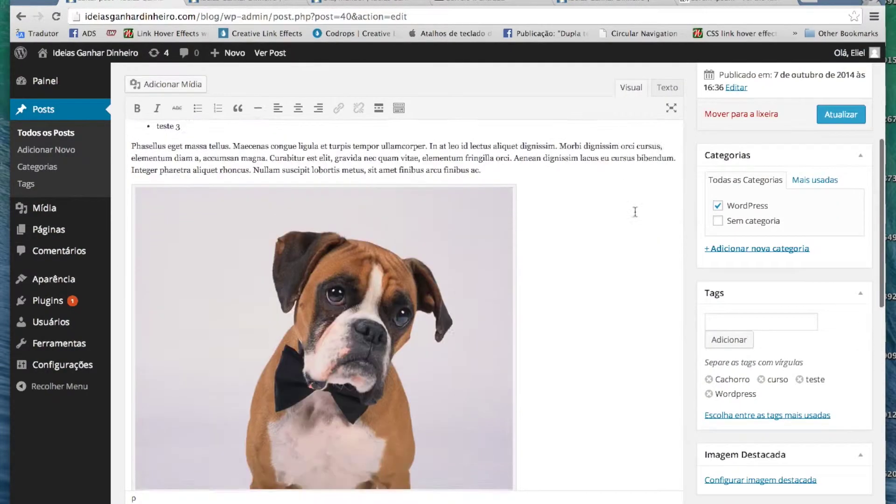
scroll(766, 483, "down", 1)
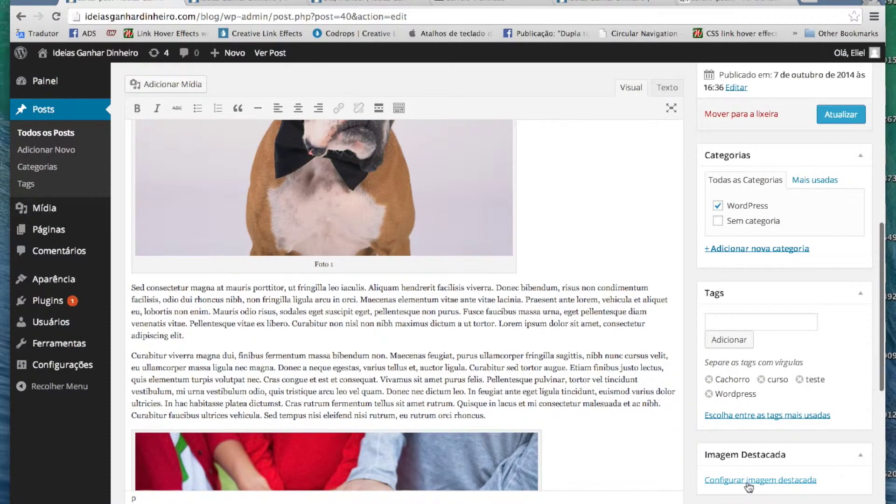
left_click(753, 480)
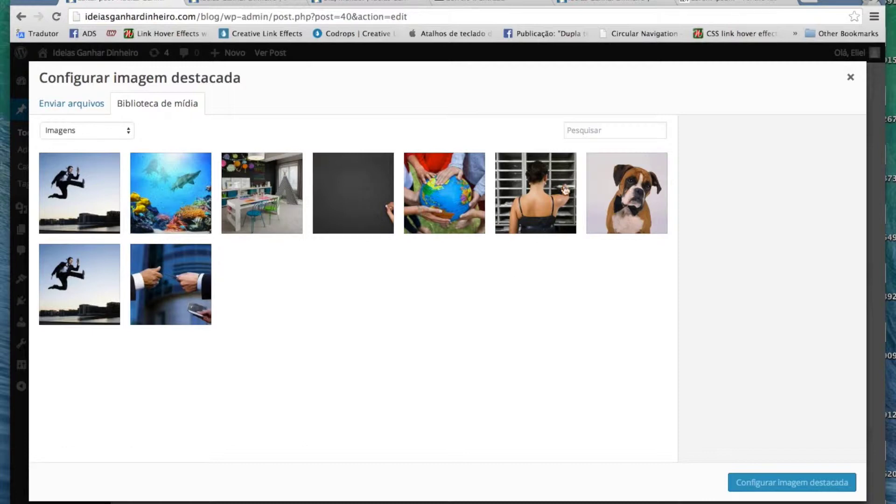
left_click(471, 189)
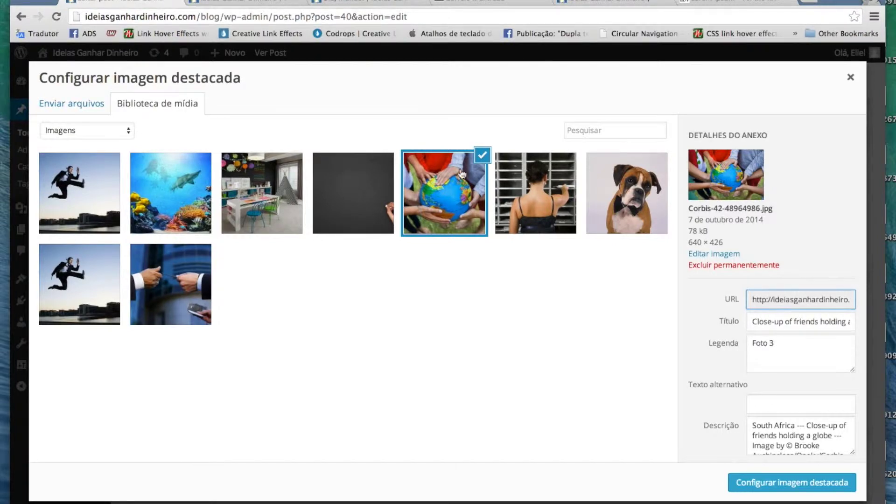
left_click(644, 193)
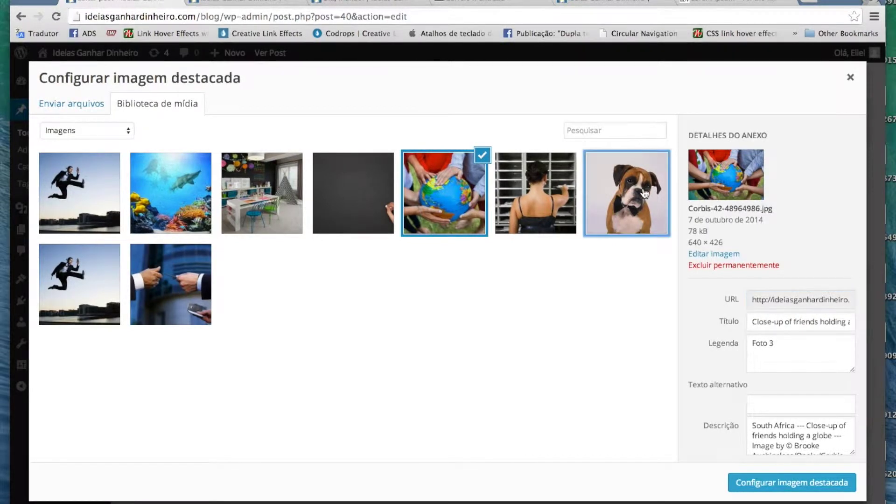
left_click(454, 185)
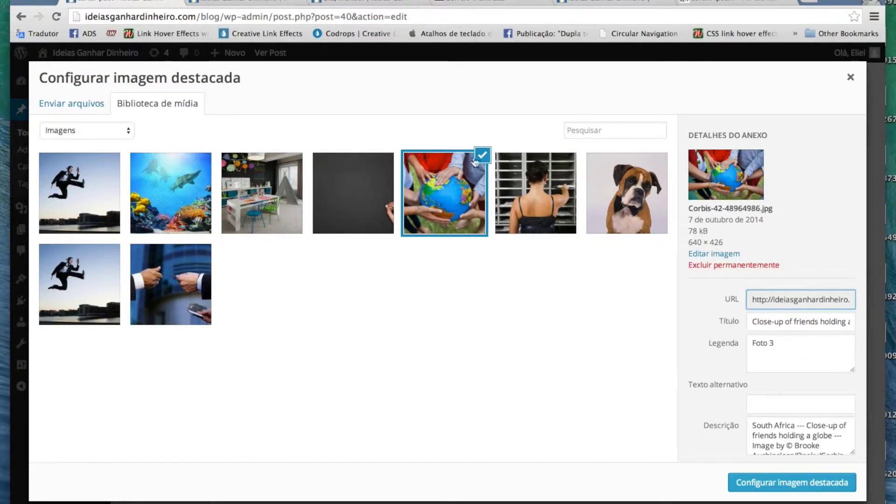
left_click(786, 485)
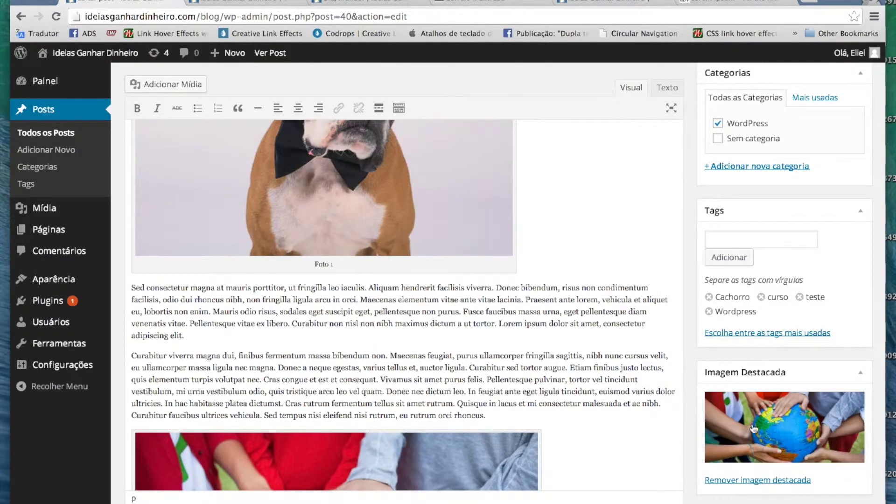
Step: Update the post with its featured image and switch back to the blog's home page
scroll(630, 400, "up", 10)
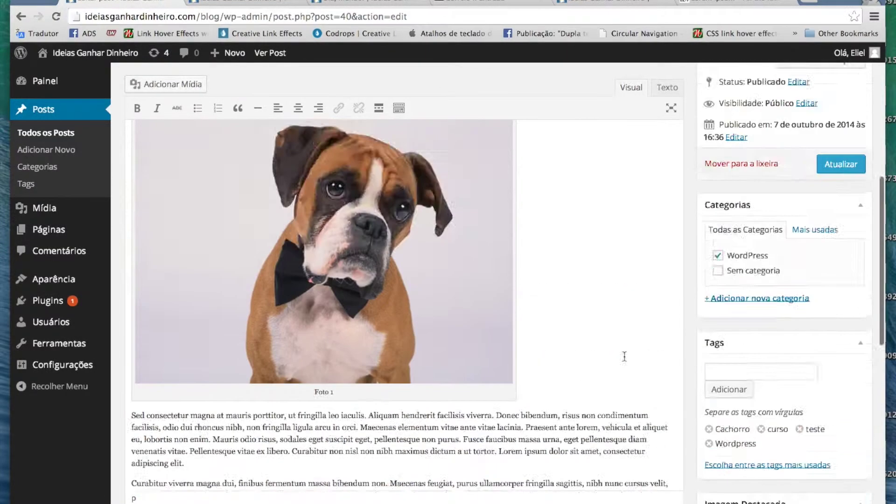
left_click(842, 334)
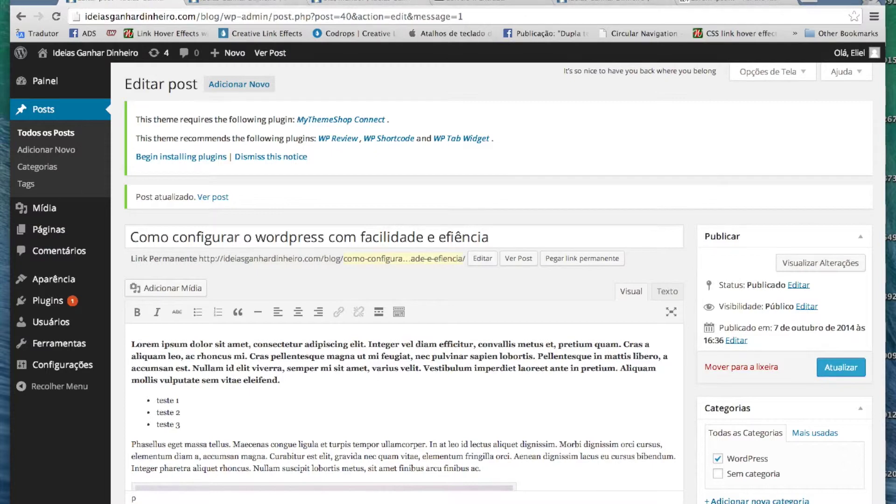
left_click(245, 2)
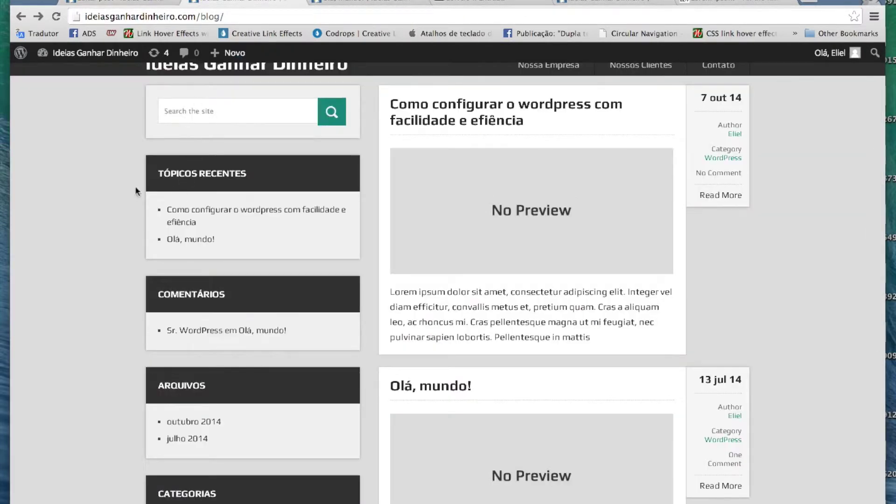
Step: Reload the blog's home page, open the post "Como configurar o wordpress com facilidade e efiência", review its content, and return to the home page
scroll(136, 188, "up", 1)
left_click(200, 82)
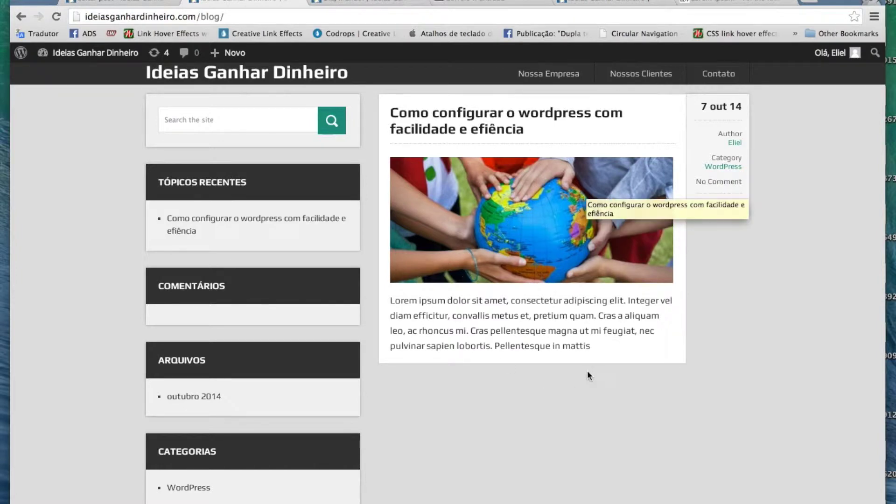
left_click(534, 211)
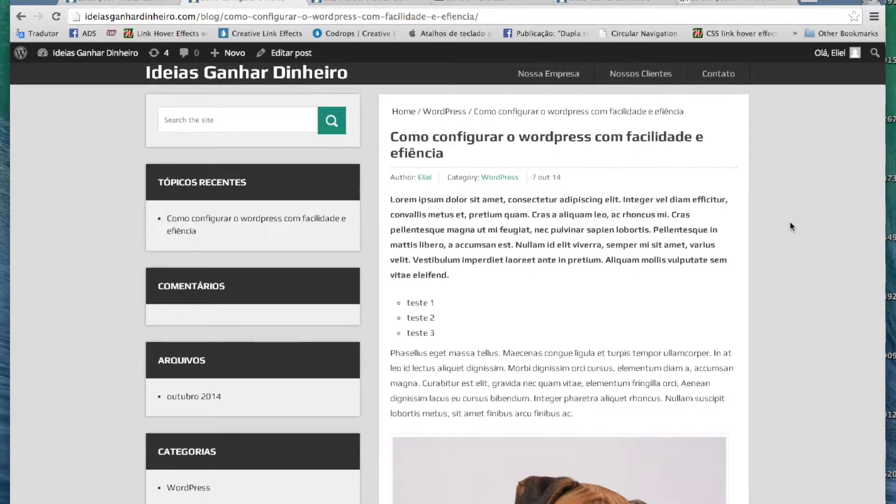
scroll(790, 224, "down", 3)
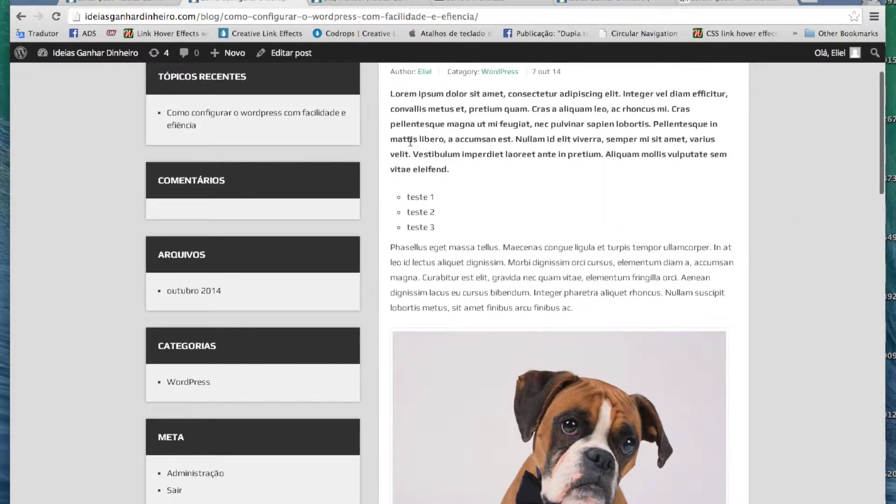
scroll(445, 246, "down", 15)
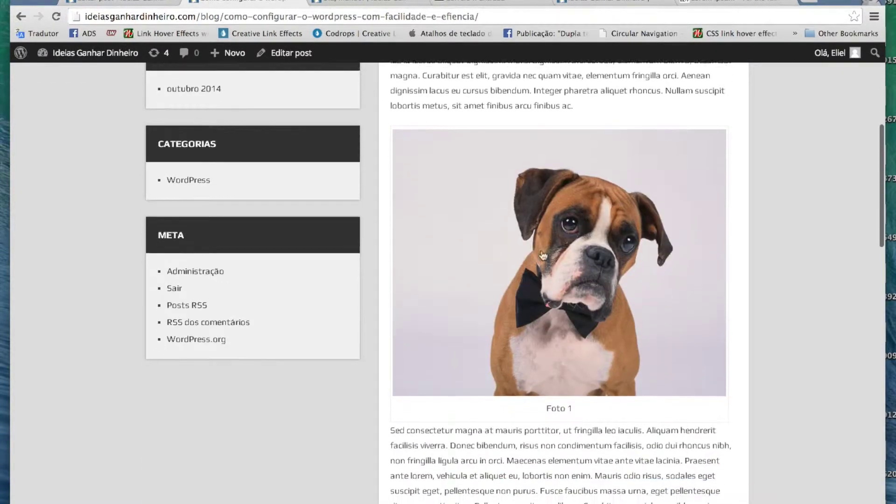
scroll(531, 280, "down", 8)
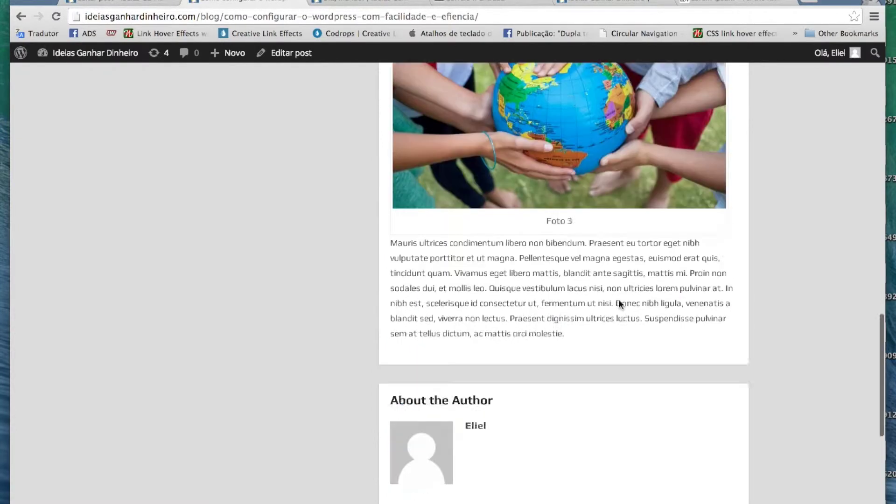
scroll(588, 206, "up", 12)
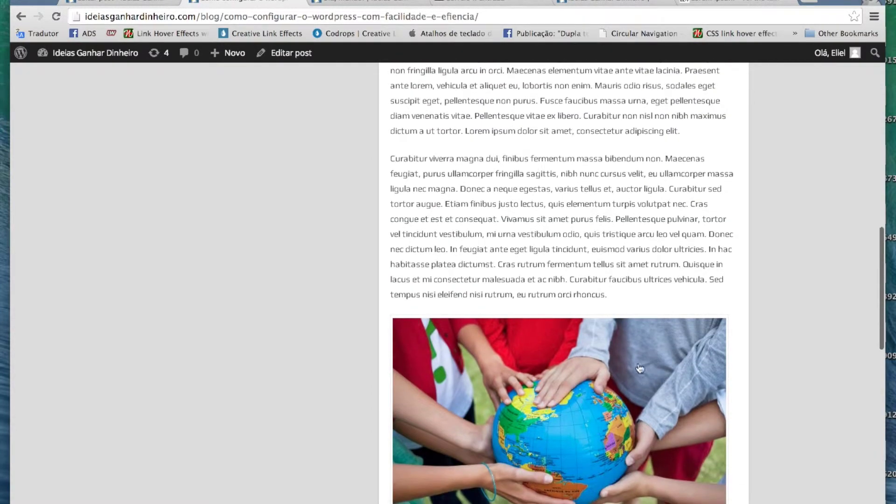
scroll(594, 395, "up", 6)
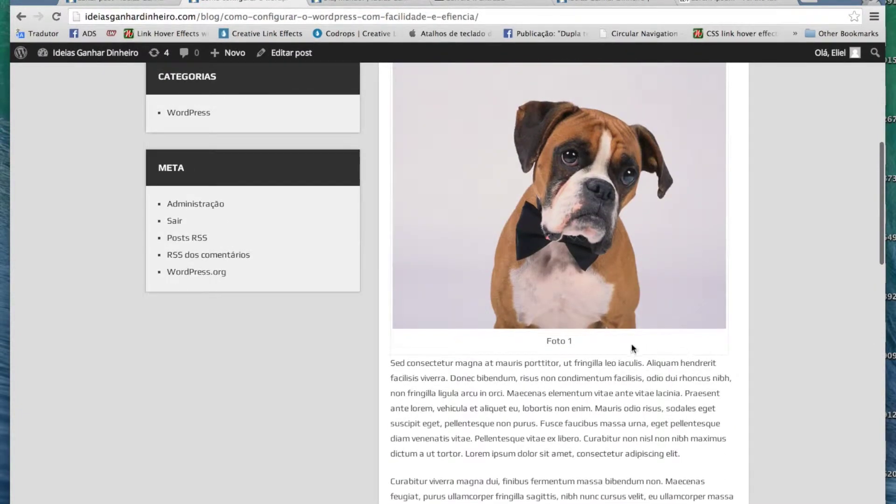
scroll(631, 344, "down", 4)
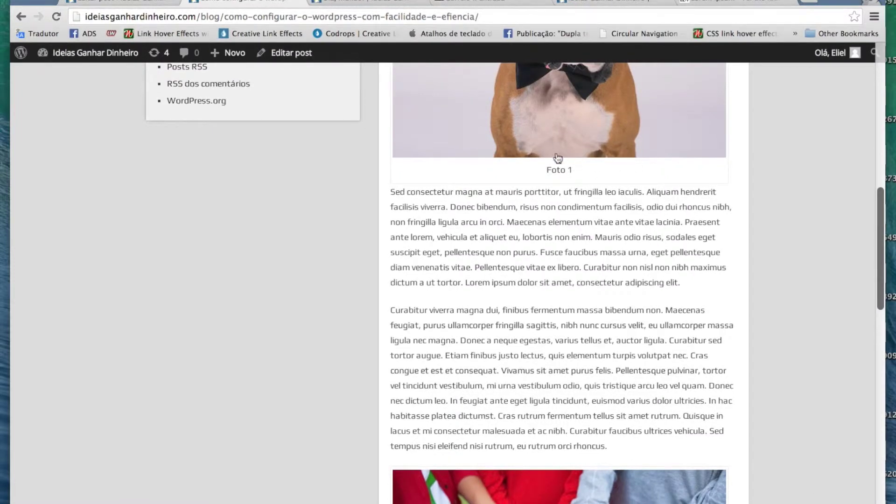
scroll(563, 175, "up", 7)
left_click(21, 16)
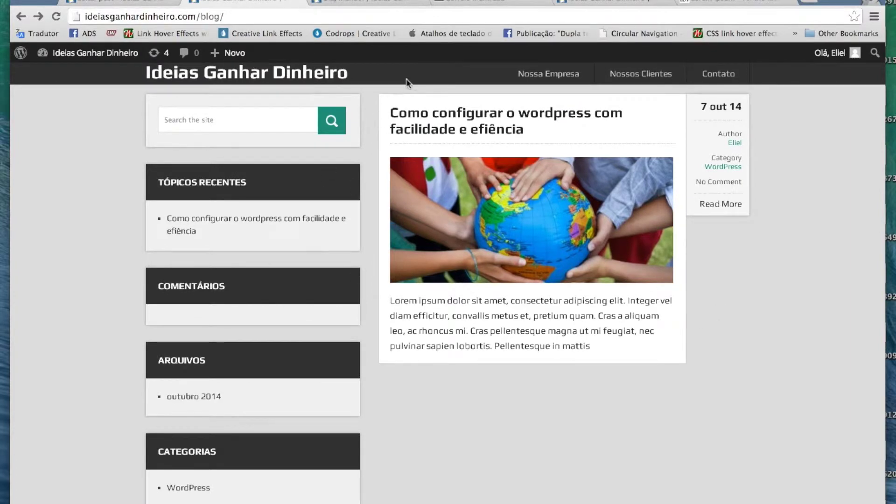
Step: Create a new post titled "Video do Youtube sobre o wordpress" and place the cursor in its empty body
mouse_move(234, 53)
left_click(219, 73)
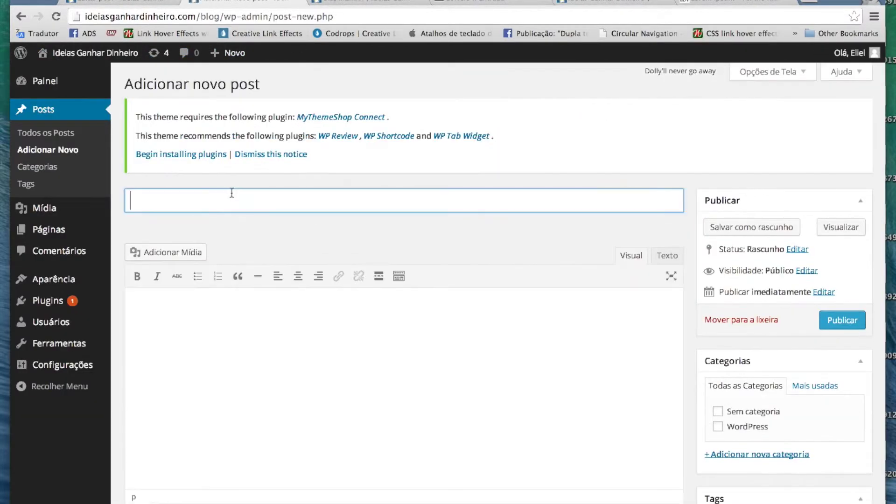
type("Vide")
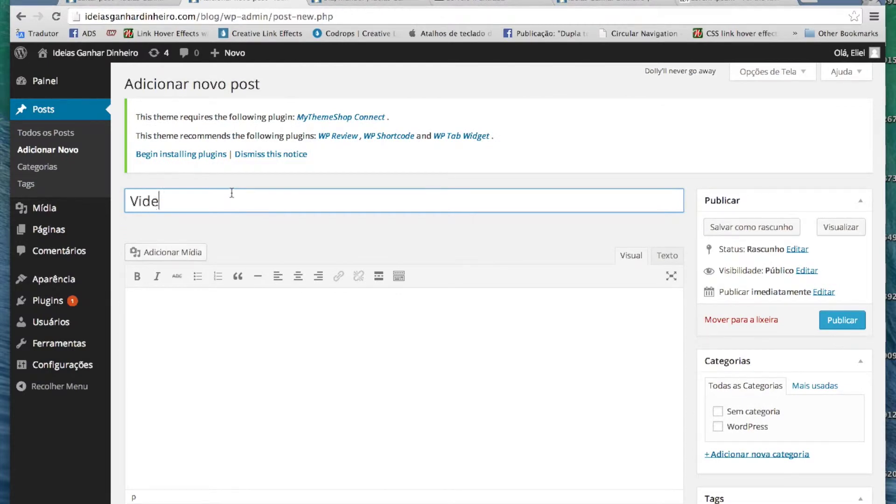
type("o do Youtu")
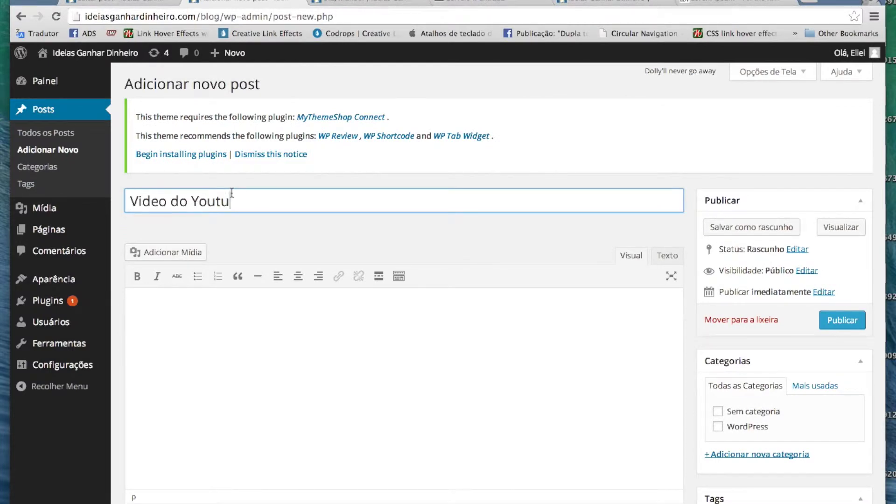
type("be sobre o wordpress")
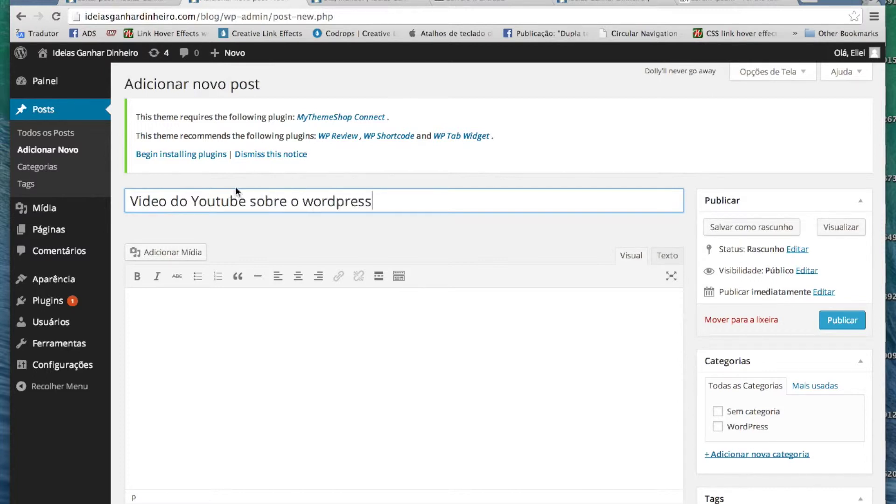
left_click(200, 394)
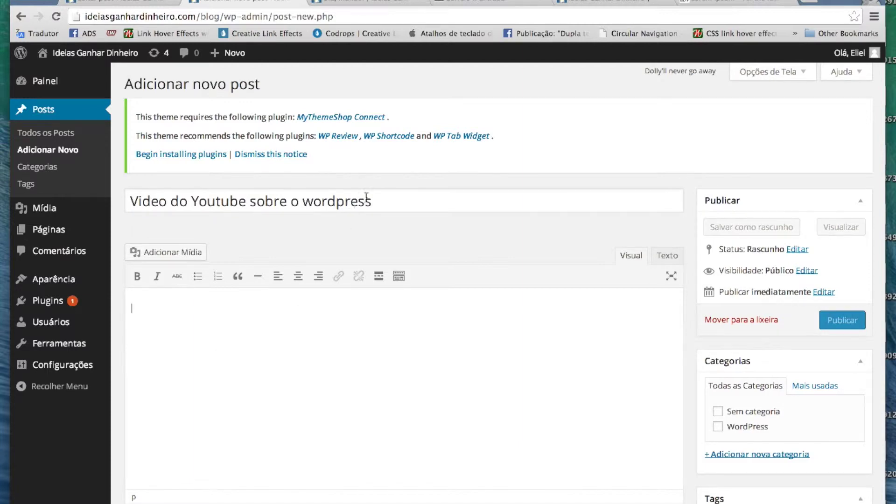
Step: On ideiasganhardinheiro.com.br, open the post "Instalando o Word Press no Provedor" and open its embedded Aula 05 video on YouTube
left_click(612, 6)
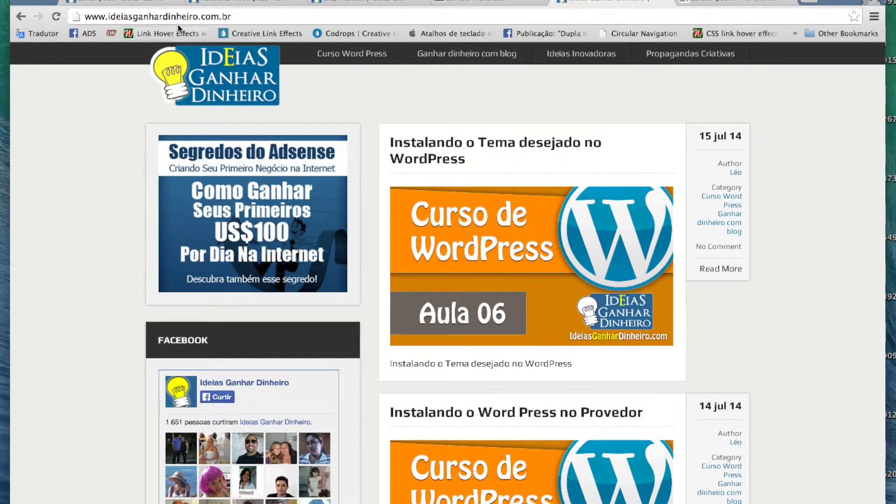
scroll(638, 303, "down", 6)
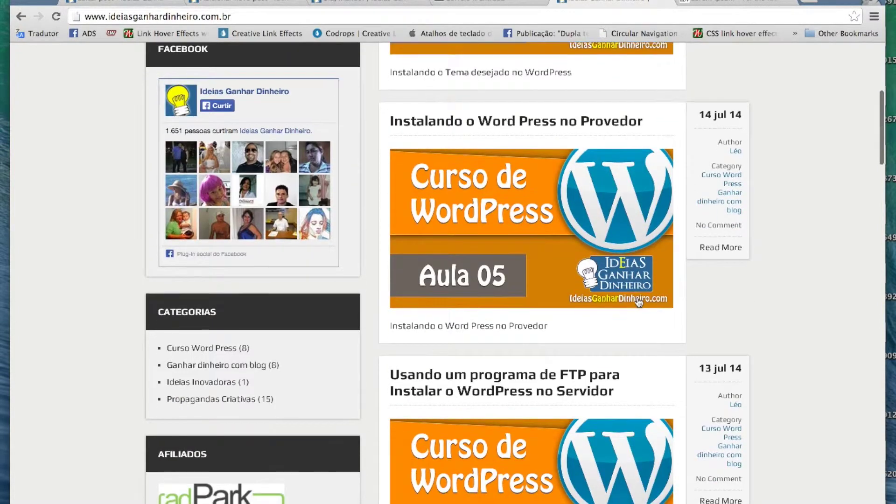
left_click(614, 290)
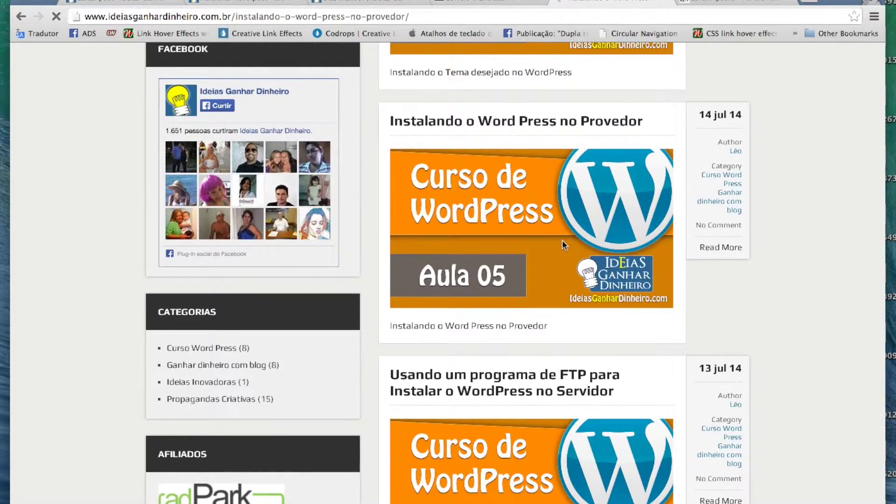
scroll(558, 259, "down", 4)
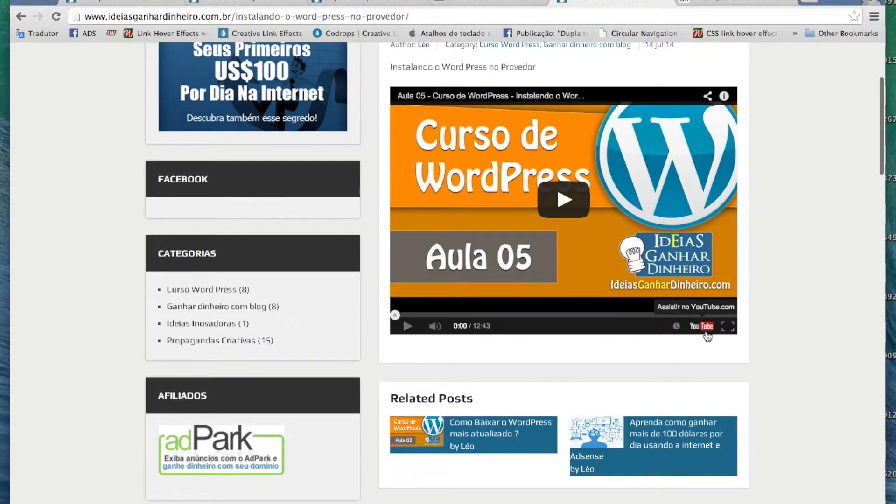
left_click(706, 327)
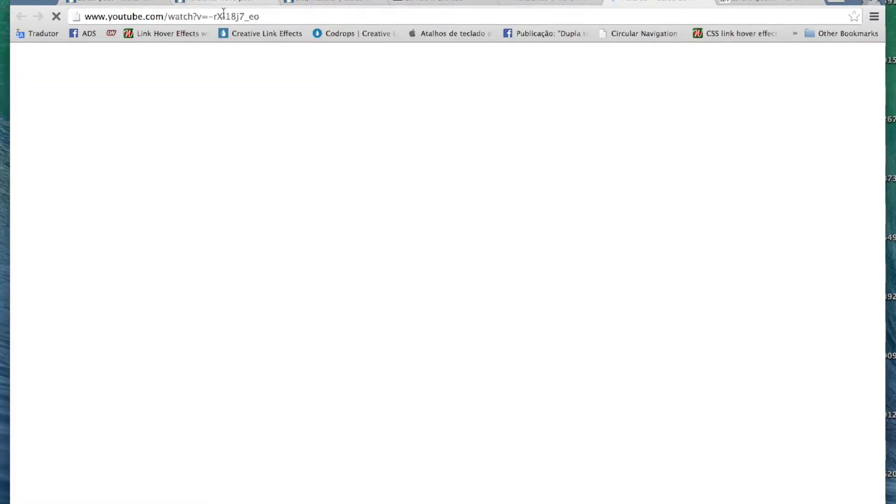
Step: Skip the advert, pause the Aula 05 video, and select its full YouTube page address for copying
left_click(266, 19)
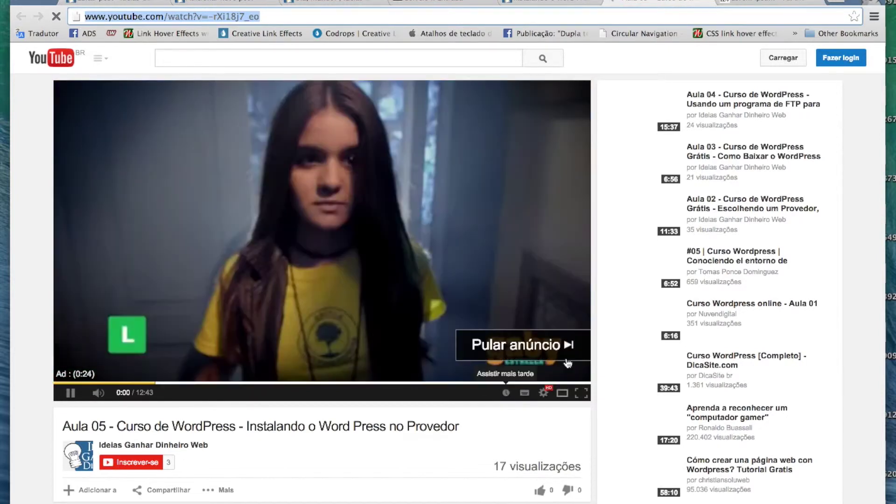
left_click(566, 360)
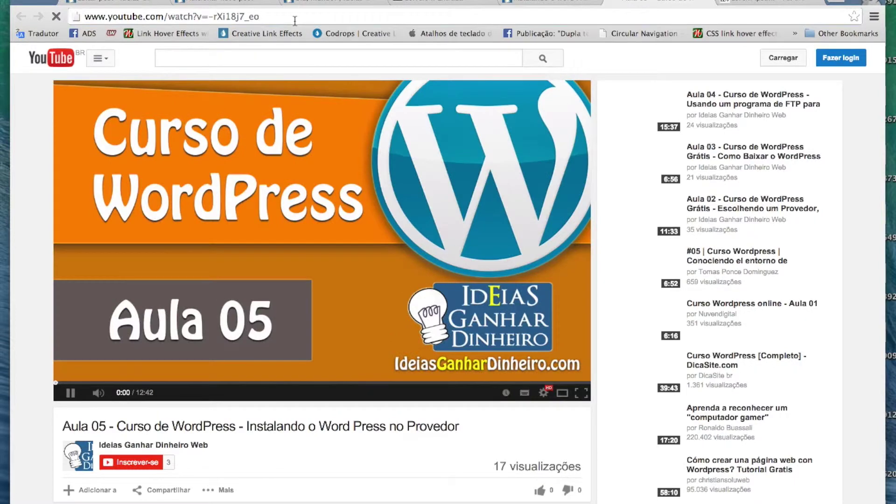
left_click(295, 21)
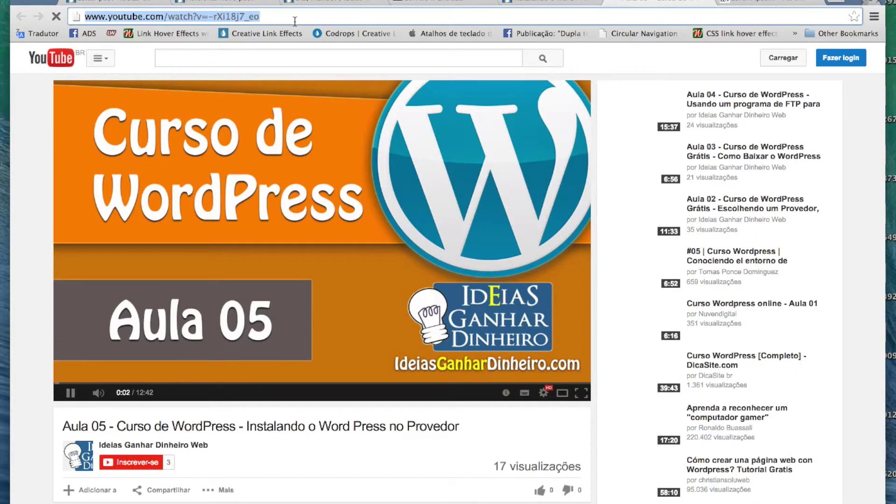
left_click(70, 393)
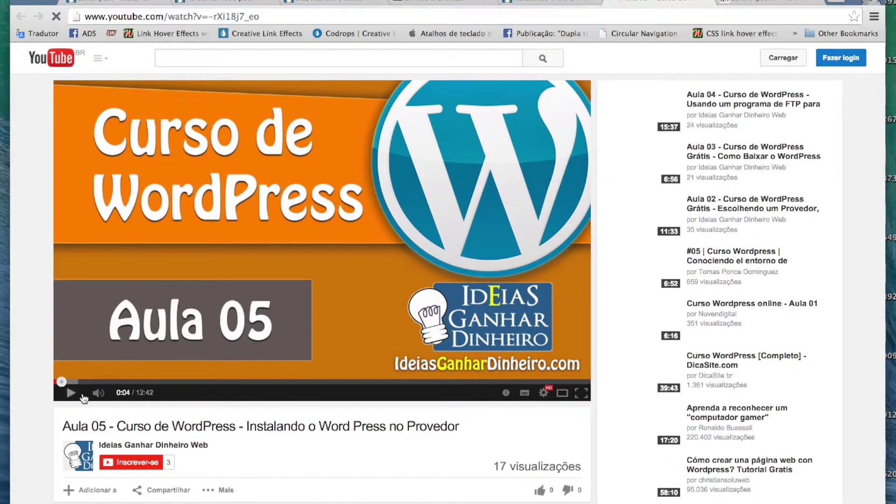
left_click(270, 19)
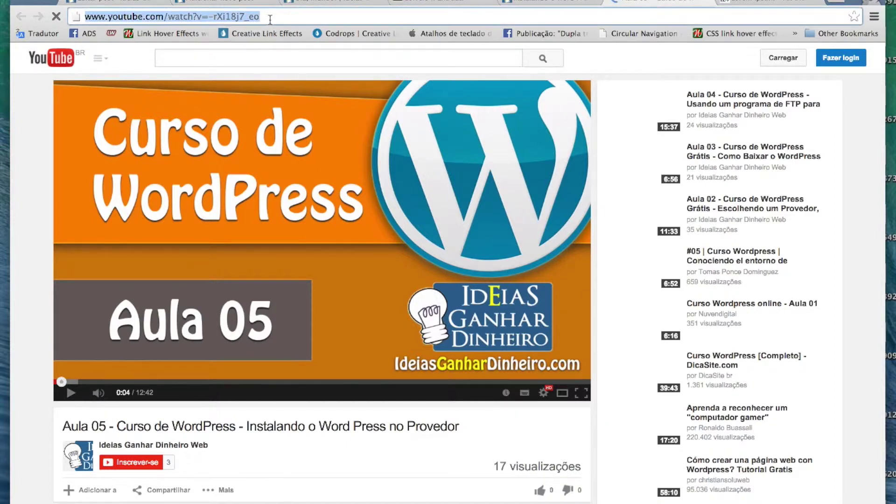
Step: Embed the Aula 05 video in the new WordPress post by pasting its YouTube address into the body
left_click(206, 2)
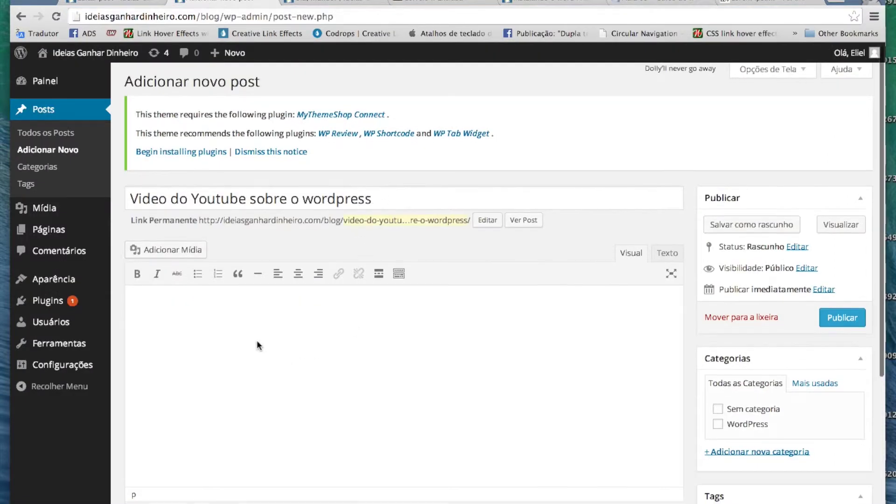
scroll(257, 340, "down", 3)
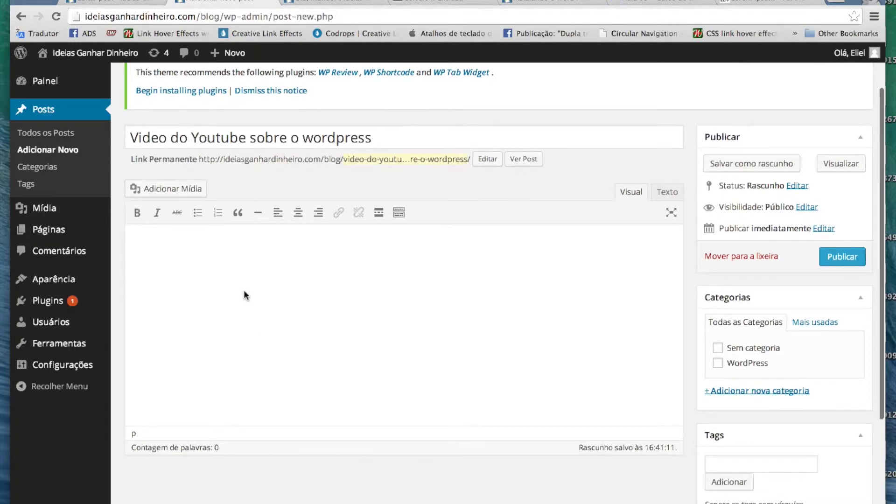
key("ctrl+v")
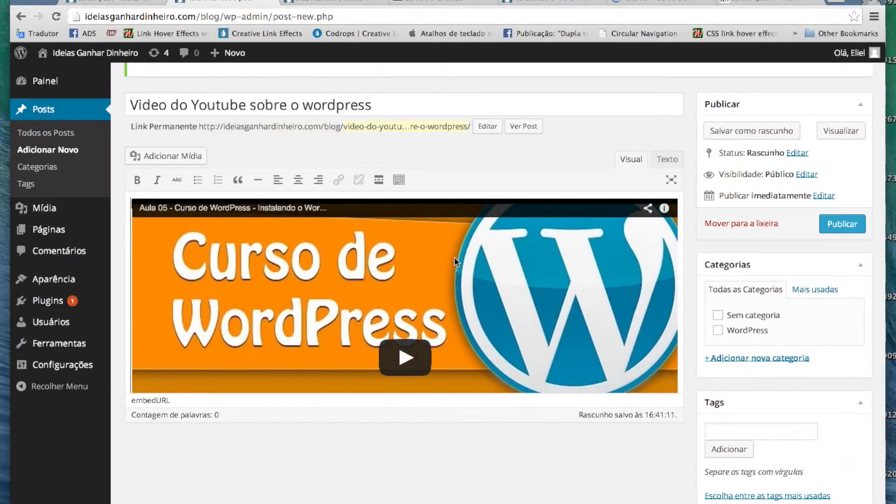
scroll(482, 319, "up", 2)
scroll(482, 318, "up", 2)
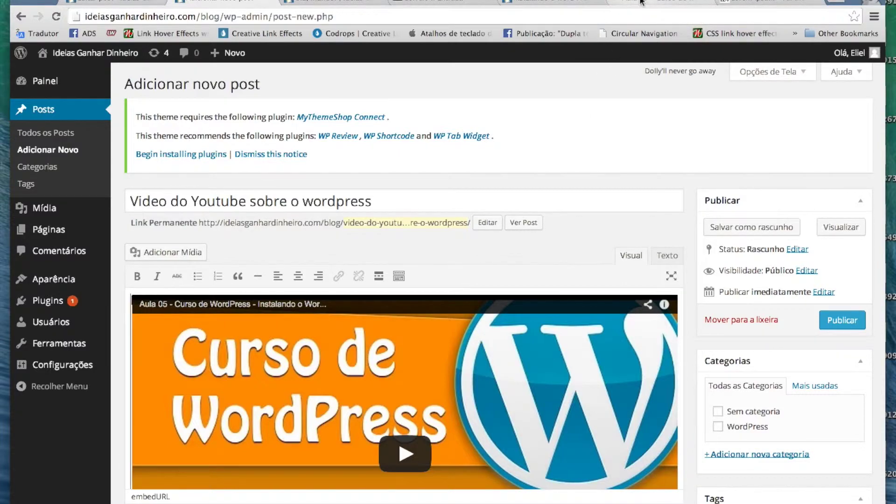
Step: Copy the Aula 05 video's iframe embed code from YouTube's sharing options and return to the new WordPress post
left_click(627, 7)
scroll(464, 189, "down", 5)
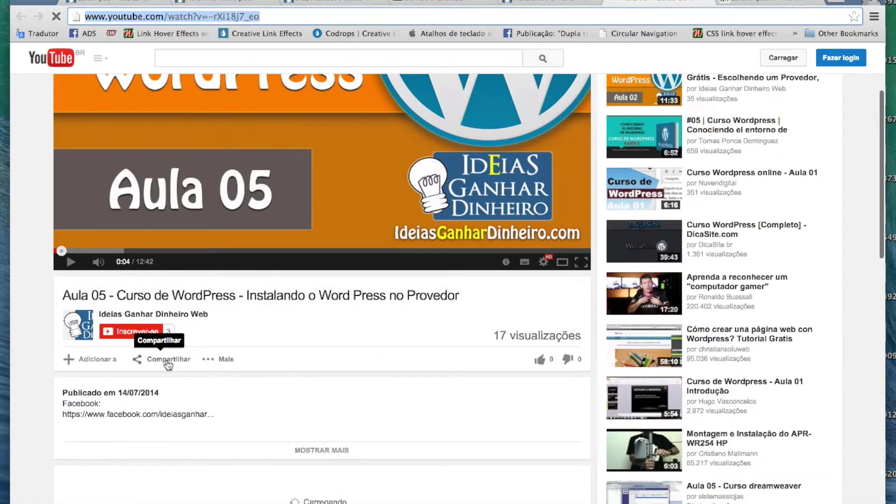
left_click(168, 359)
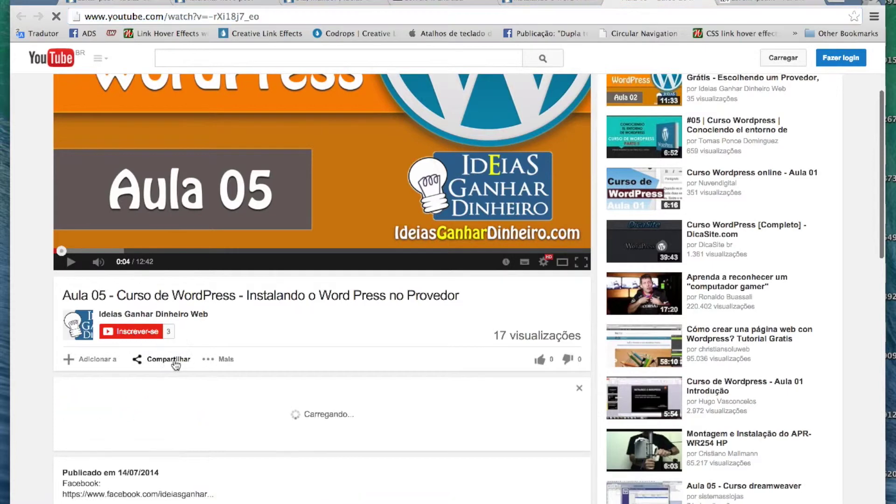
scroll(157, 252, "down", 5)
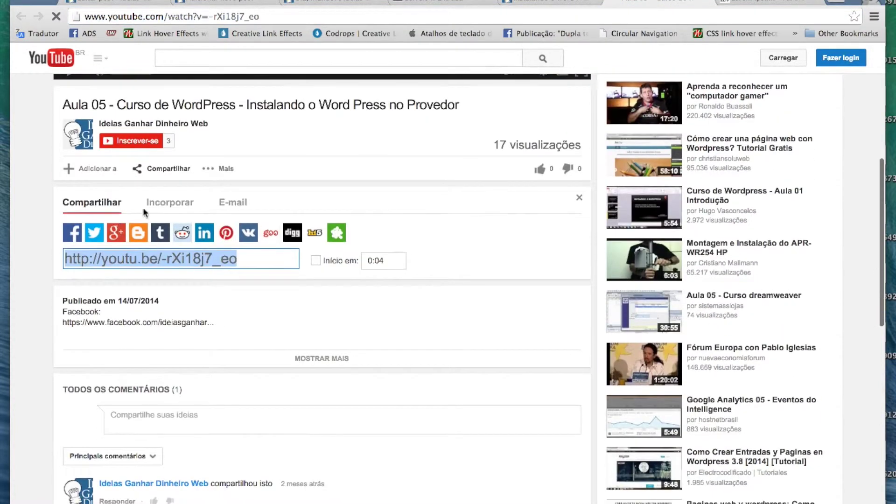
left_click(170, 205)
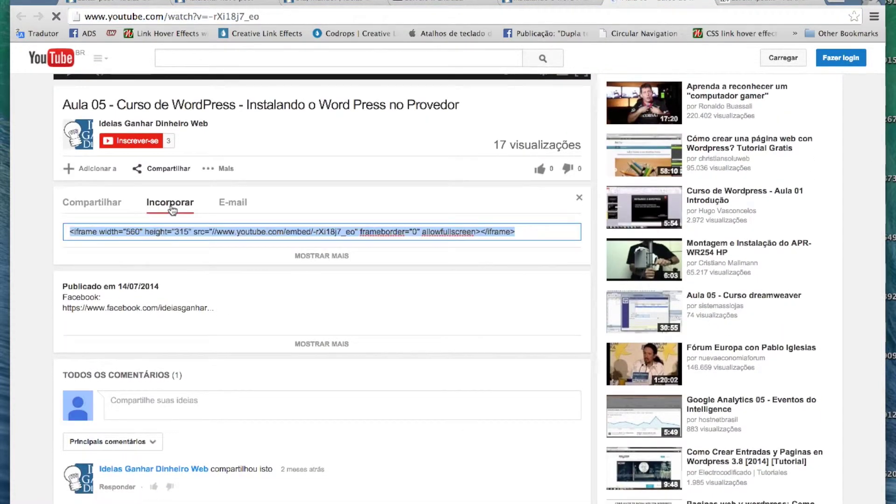
left_click(114, 232)
left_click_drag(113, 232, 528, 232)
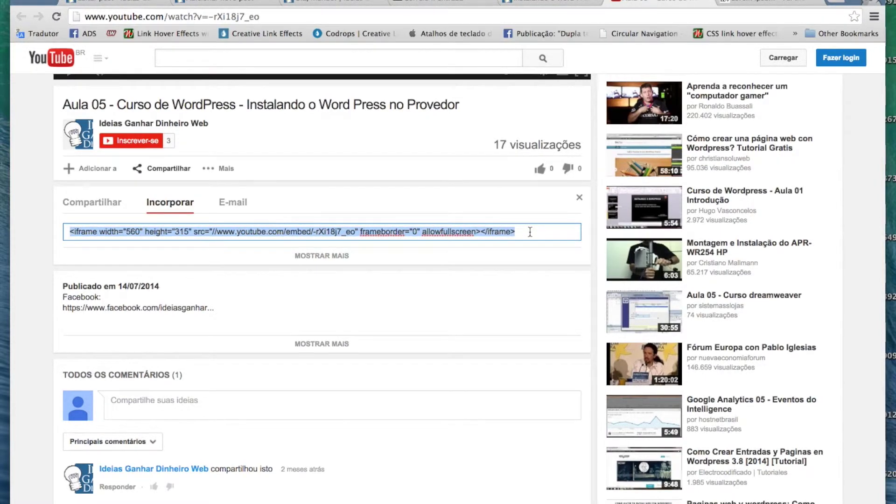
left_click(528, 231)
key("super+a")
key("super+c")
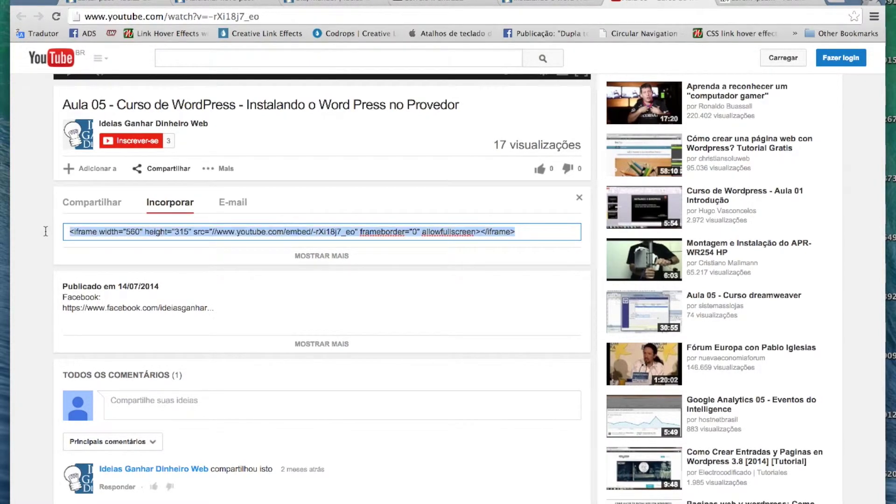
left_click(219, 3)
scroll(444, 317, "down", 4)
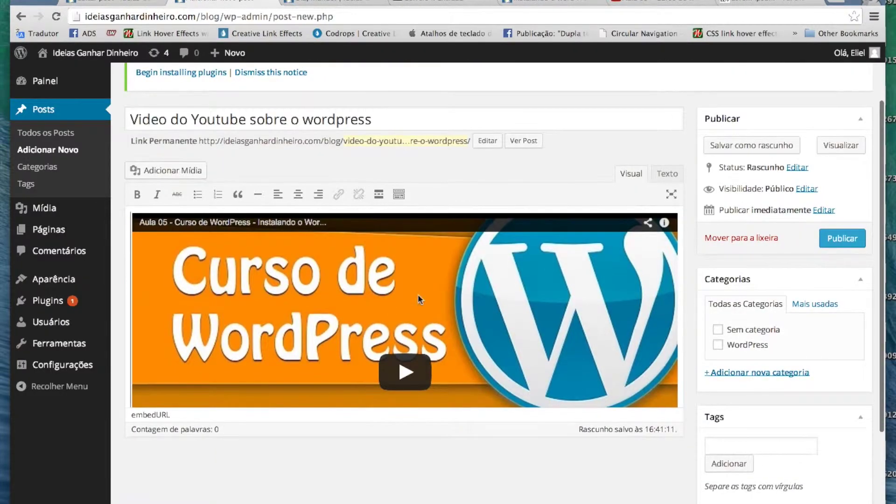
Step: Paste the Aula 05 video's iframe embed code below the YouTube address in the post's source and check it in the visual editor
left_click(667, 174)
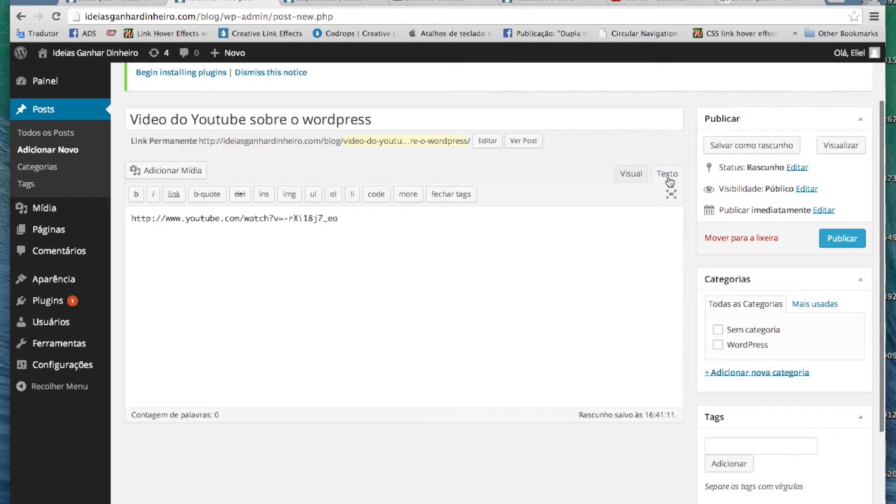
key("Return")
key("Return")
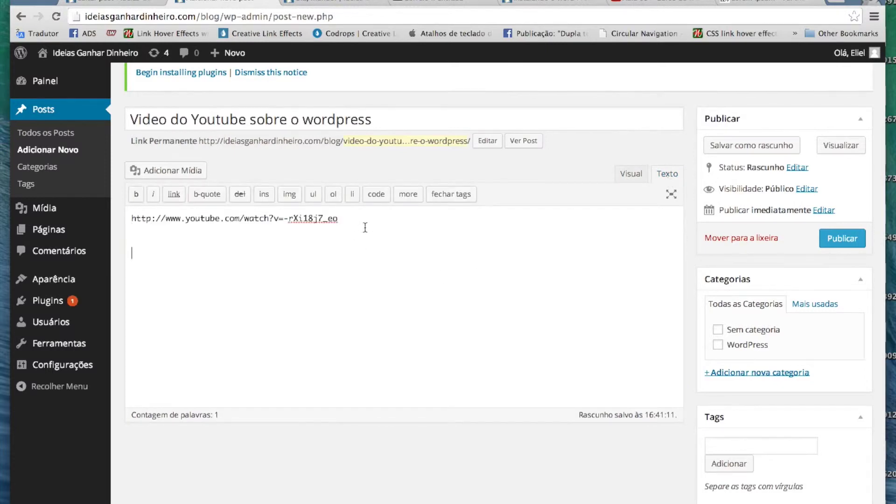
key("super+v")
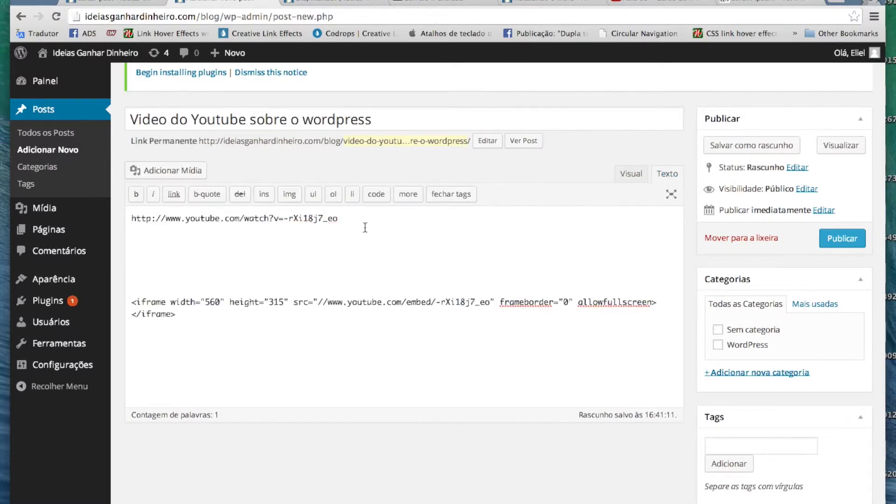
left_click(630, 178)
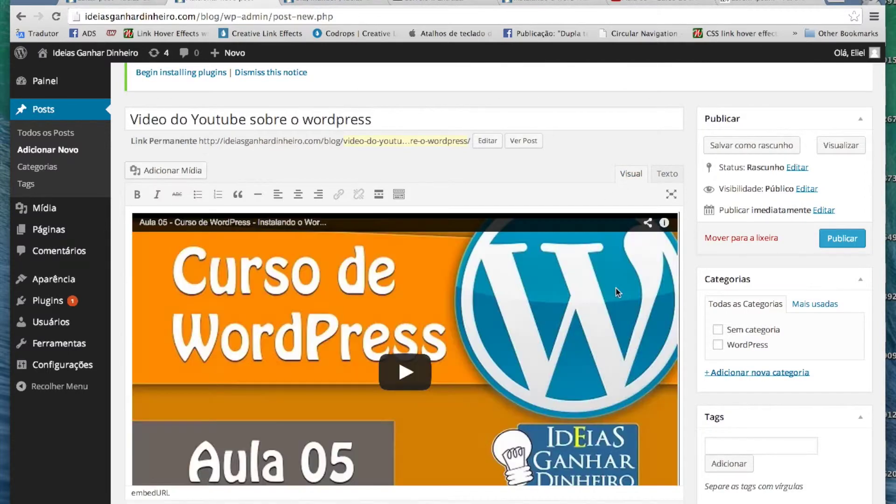
scroll(615, 287, "down", 3)
scroll(616, 282, "up", 3)
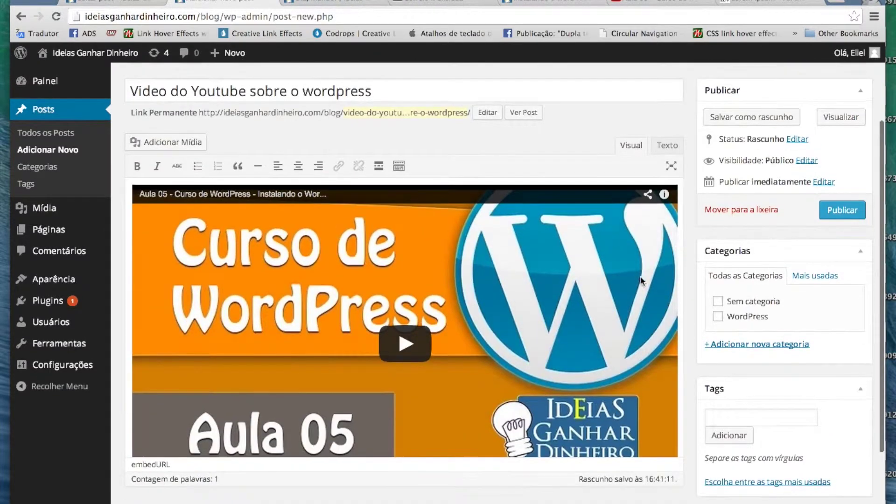
scroll(550, 299, "down", 3)
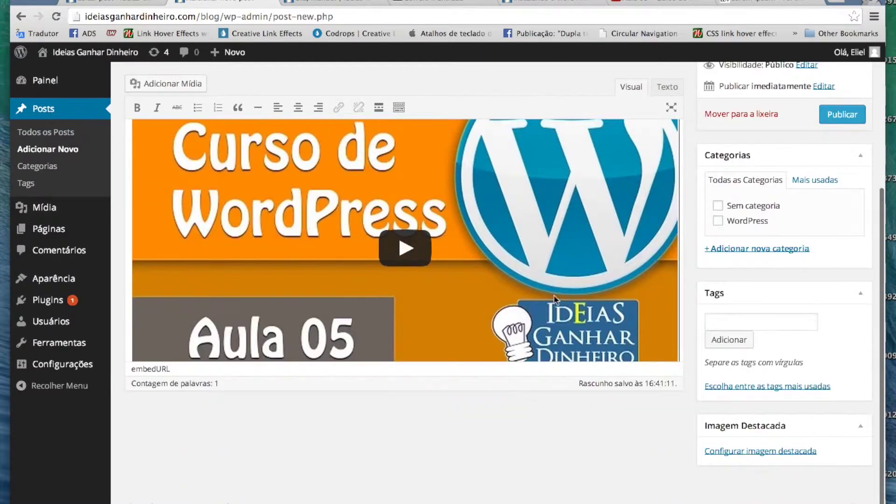
scroll(583, 212, "up", 3)
Step: Delete the iframe embed code from the post's source, keeping only the YouTube address, and return to the visual editor
left_click(667, 173)
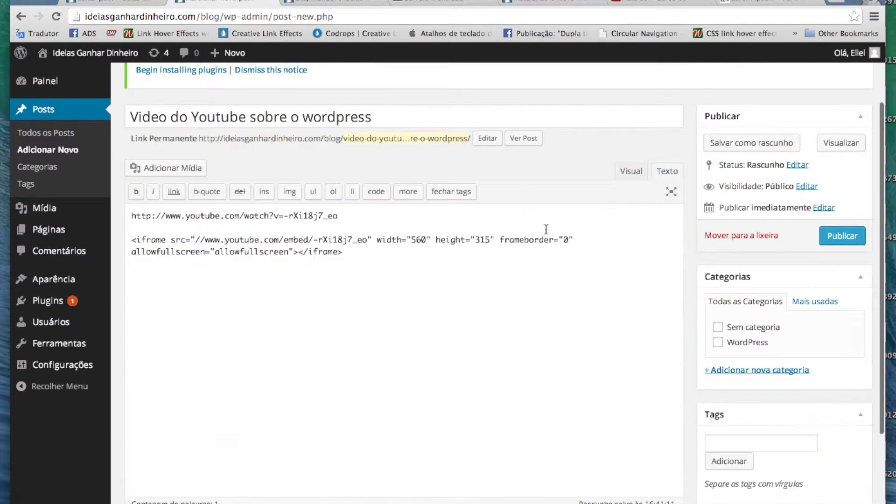
left_click_drag(356, 252, 132, 240)
left_click(310, 310)
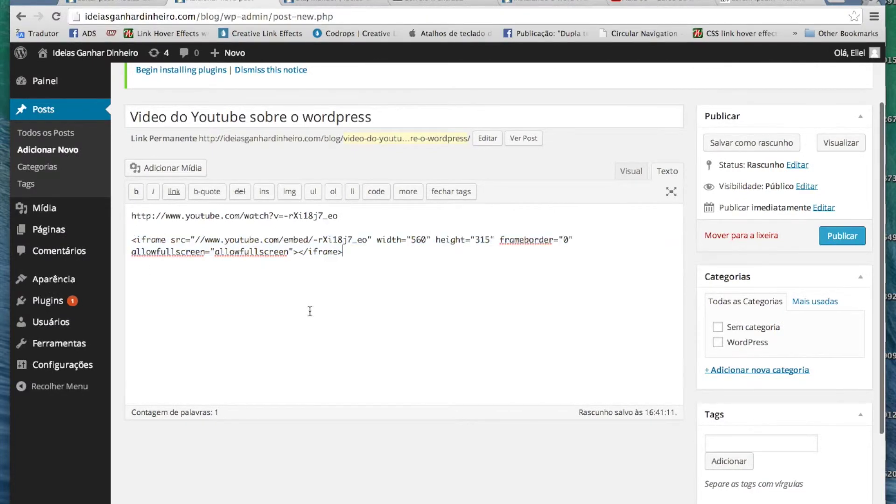
left_click_drag(370, 254, 126, 233)
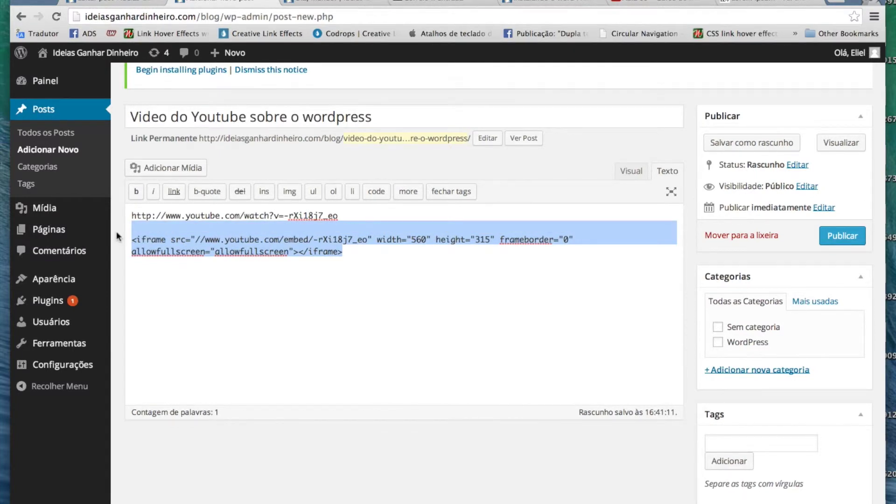
key("BackSpace")
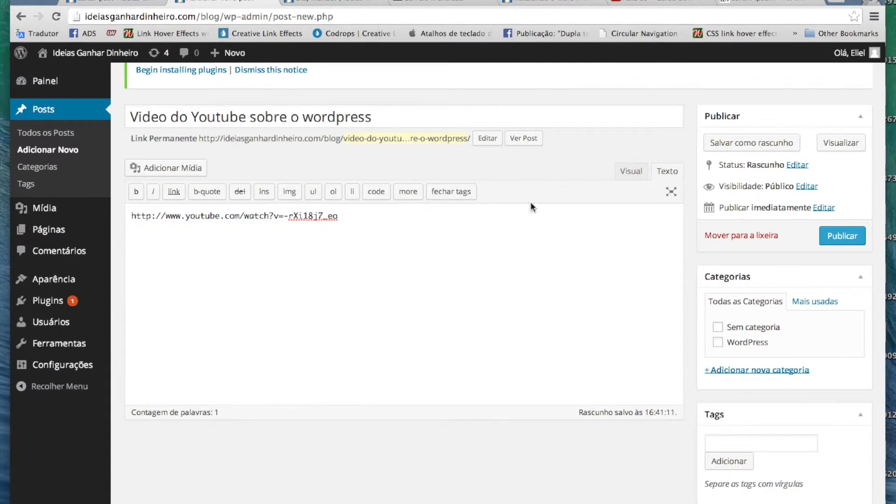
left_click(631, 177)
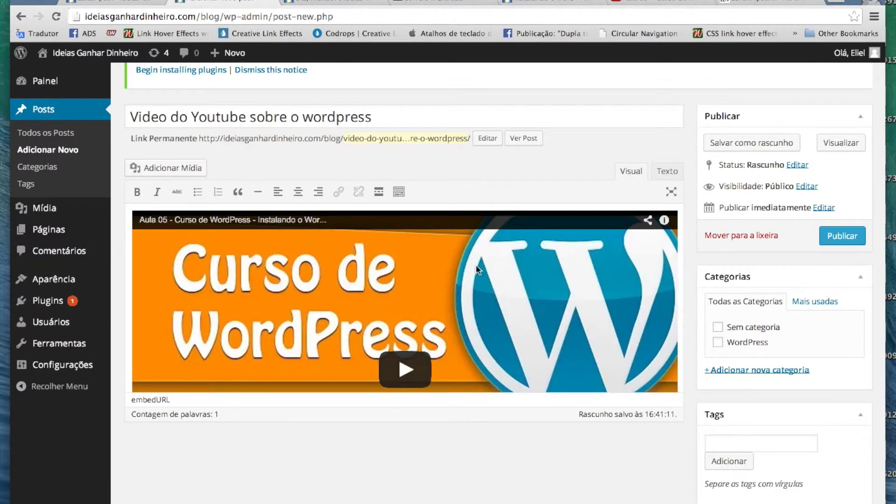
Step: Copy the five Lorem Ipsum paragraphs from br.lipsum.com and paste them below the embedded video in the new post
scroll(553, 268, "down", 3)
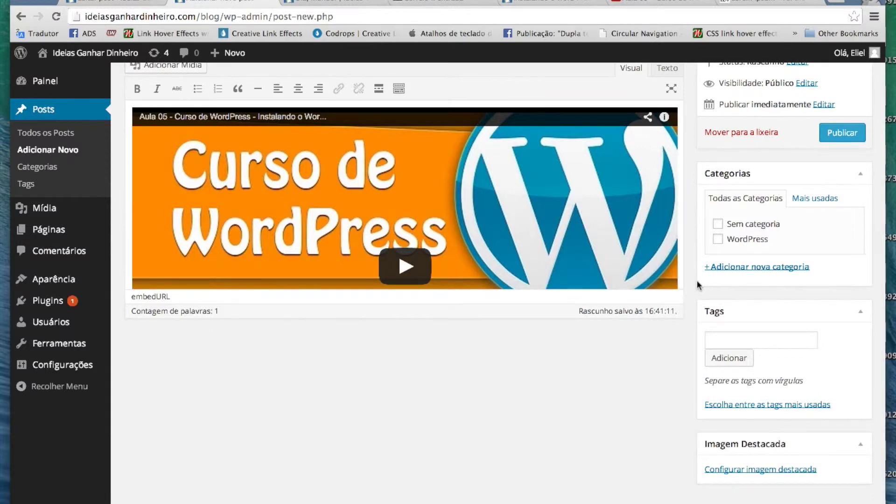
scroll(699, 285, "down", 1)
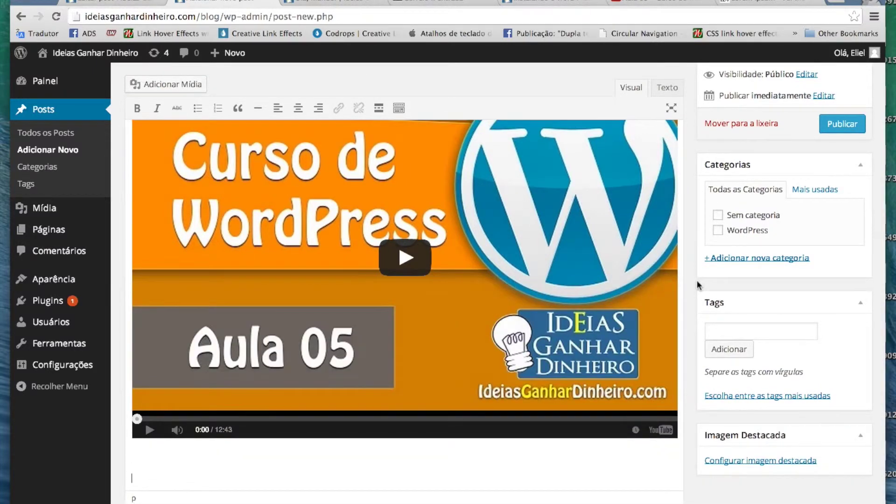
left_click(766, 3)
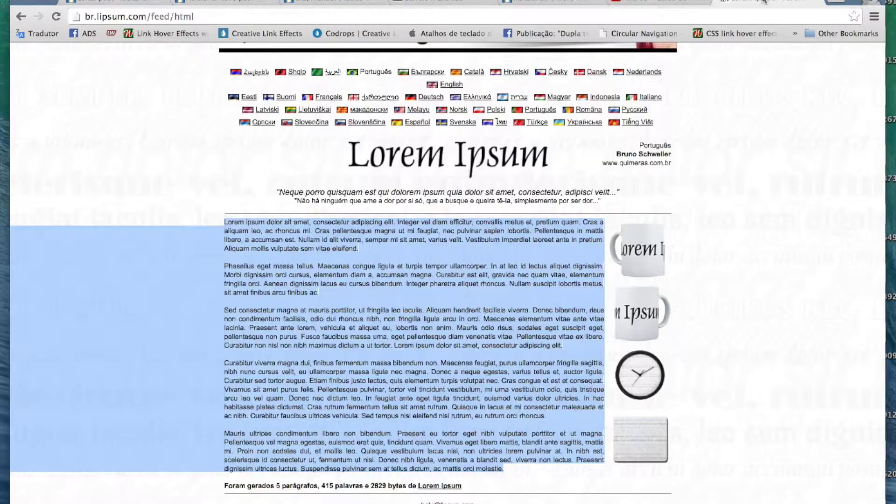
left_click(158, 215)
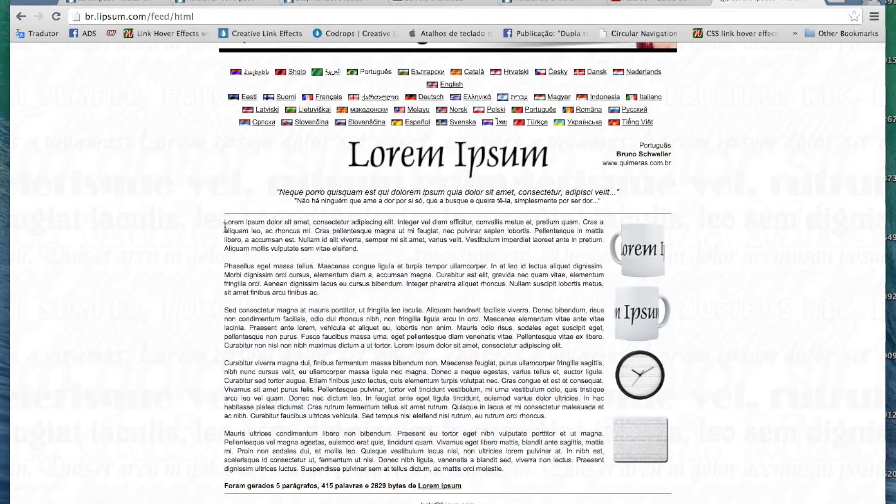
left_click_drag(250, 236, 359, 379)
left_click_drag(457, 461, 511, 468)
key("super+c")
key("super+2")
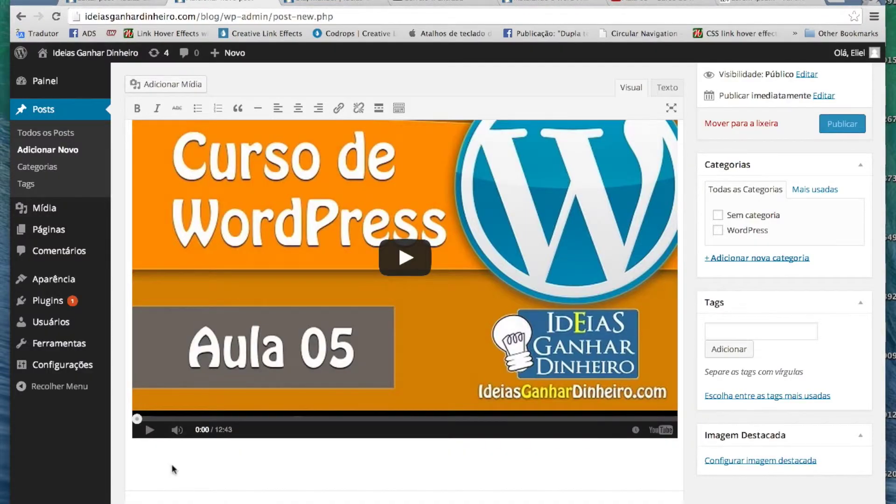
key("super+v")
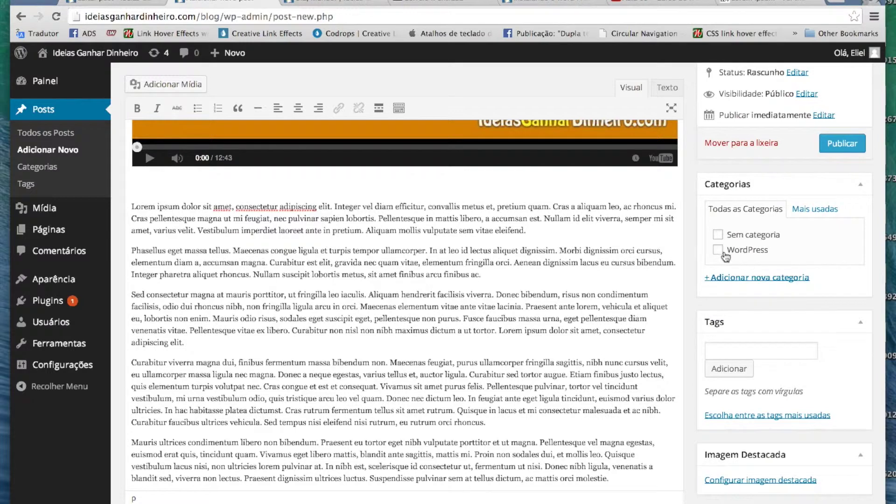
Step: Assign the post to the WordPress category and add the tags Youtube and Wordpress
scroll(374, 229, "up", 5)
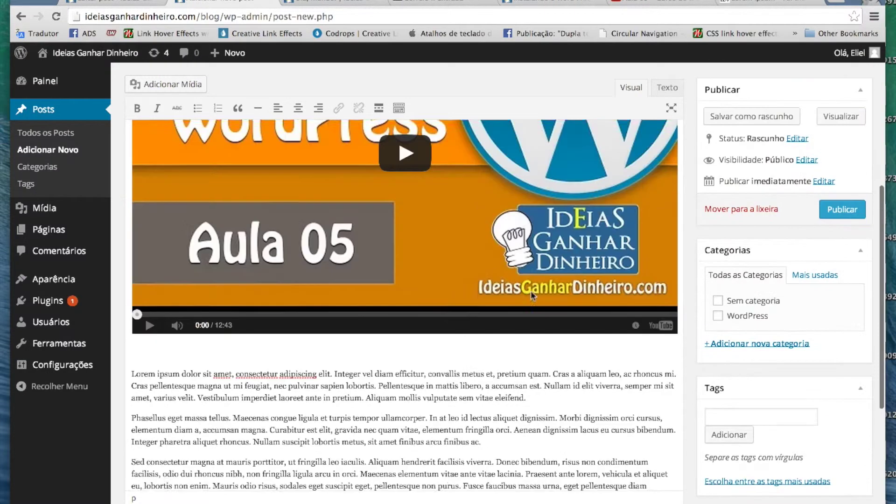
left_click(722, 317)
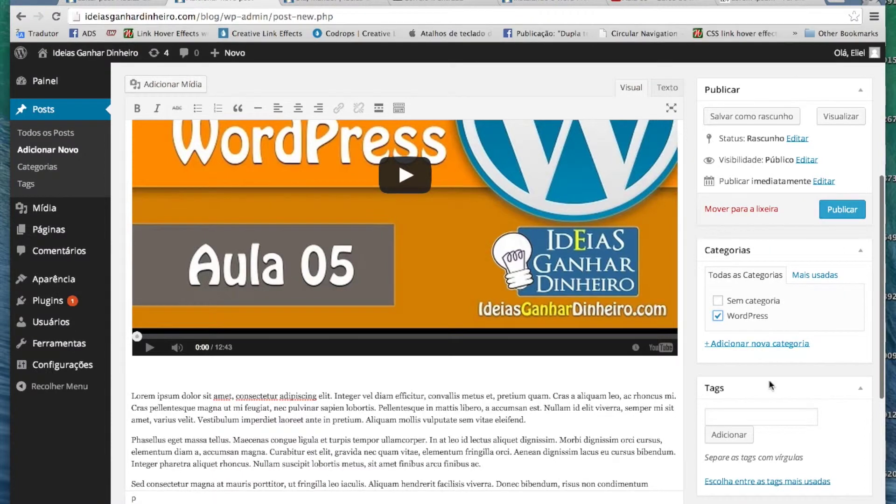
scroll(746, 424, "down", 1)
left_click(758, 411)
type("Youtube,")
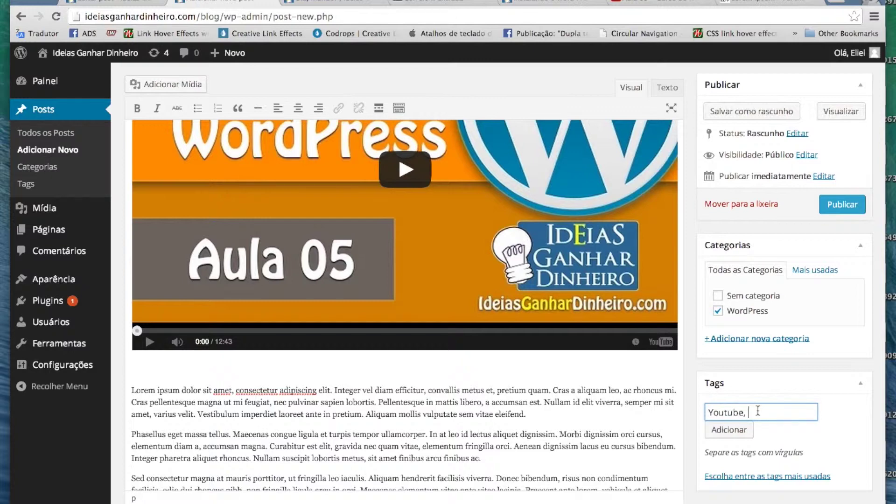
type(" Wordpress,")
scroll(816, 435, "down", 2)
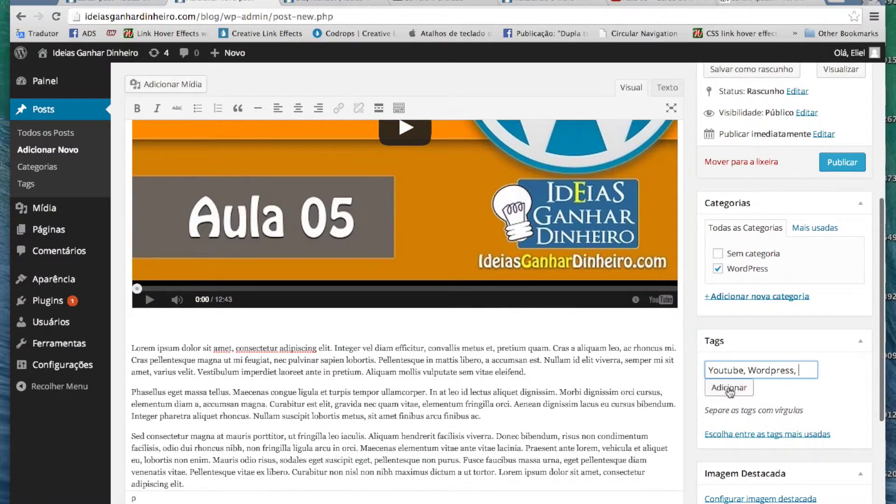
left_click(733, 389)
Step: Review the post "Video do Youtube sobre o wordpress" from title to last paragraph and publish it
scroll(798, 481, "down", 5)
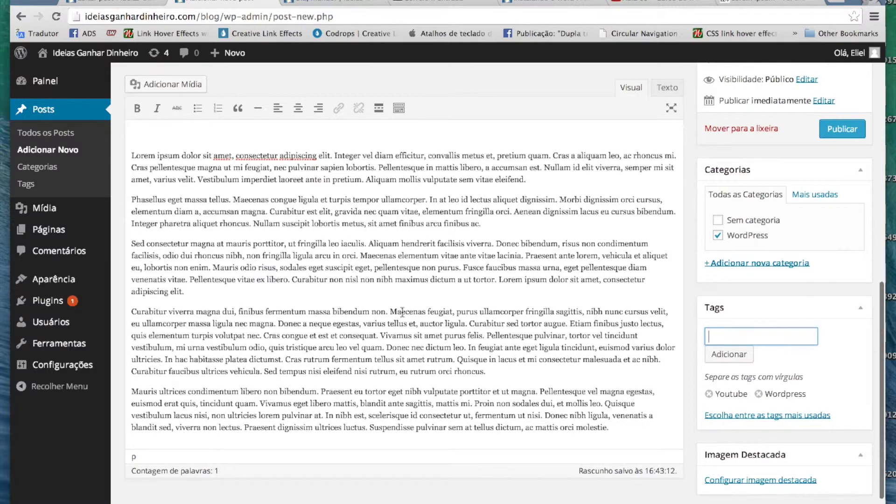
scroll(402, 312, "up", 10)
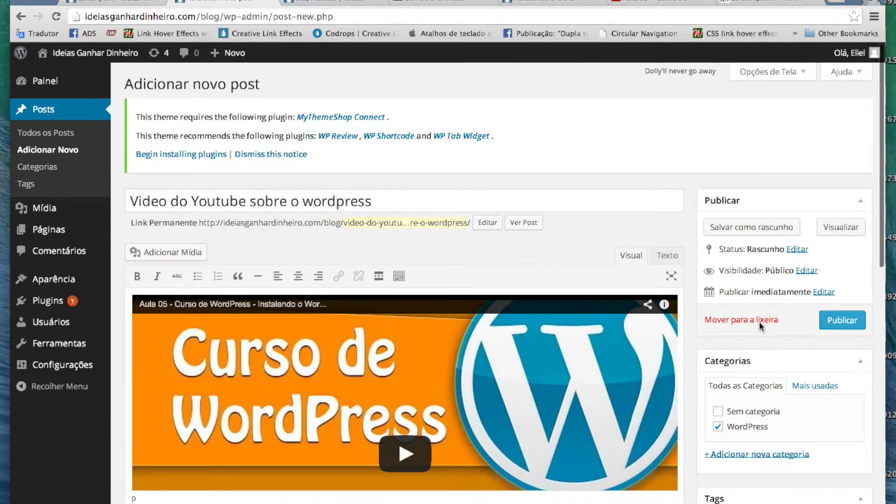
scroll(592, 311, "down", 5)
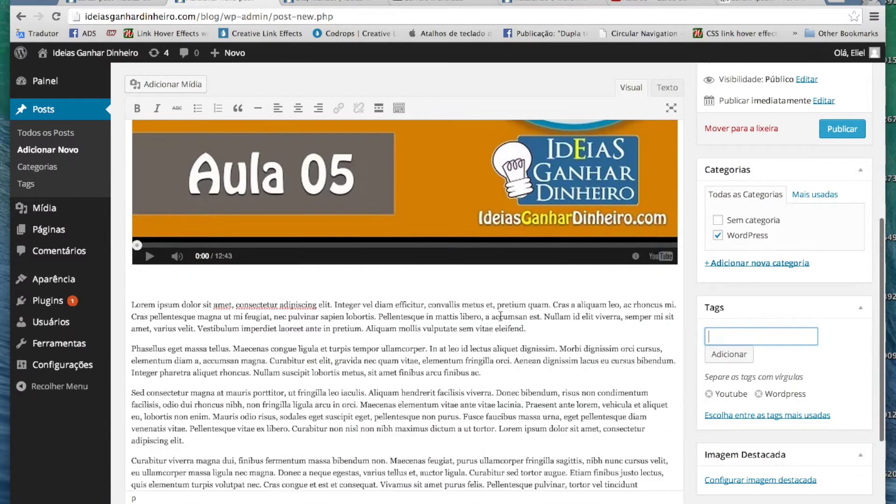
scroll(500, 317, "down", 5)
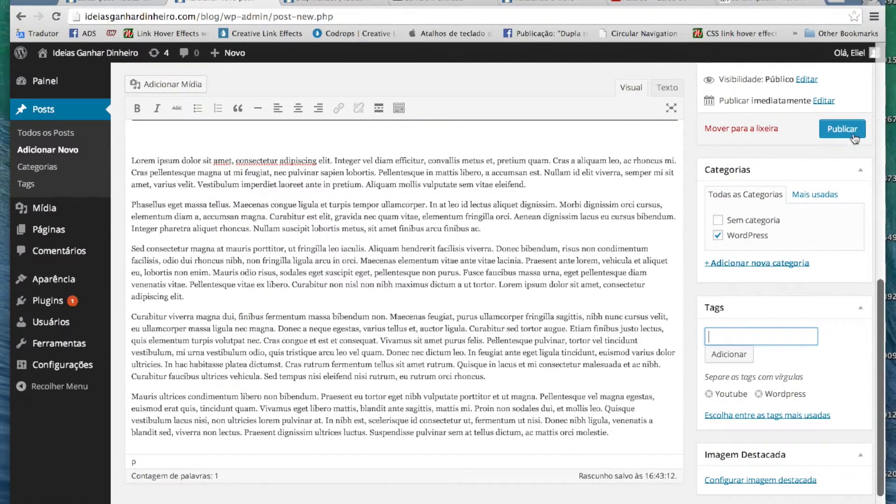
left_click(842, 129)
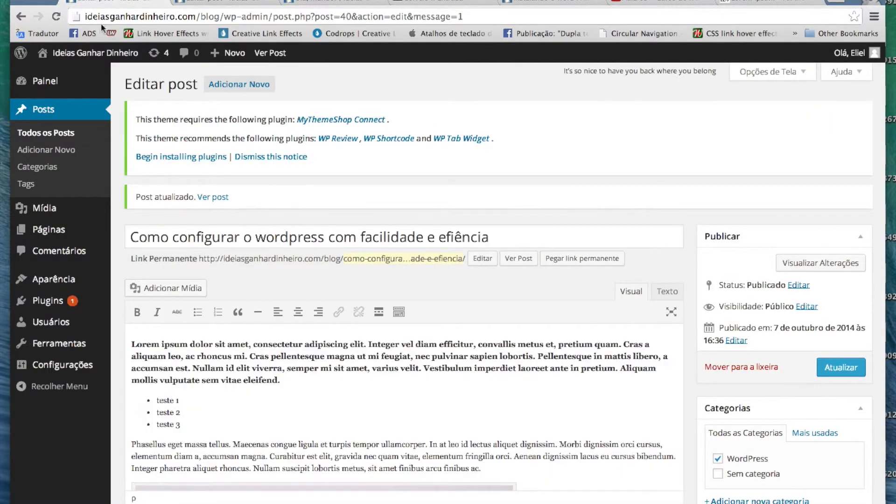
Step: Visit the live blog, open the post "Video do Youtube sobre o wordpress" and check its embedded video and text
mouse_move(82, 53)
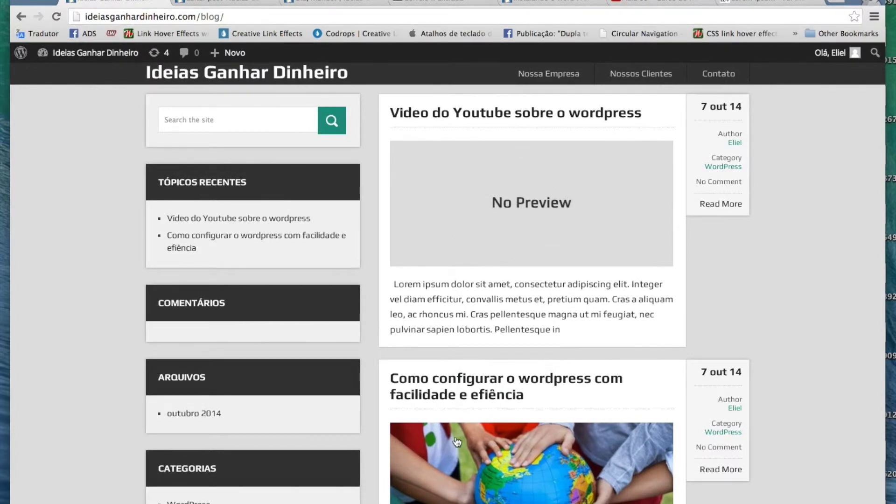
scroll(456, 441, "down", 3)
scroll(456, 436, "up", 3)
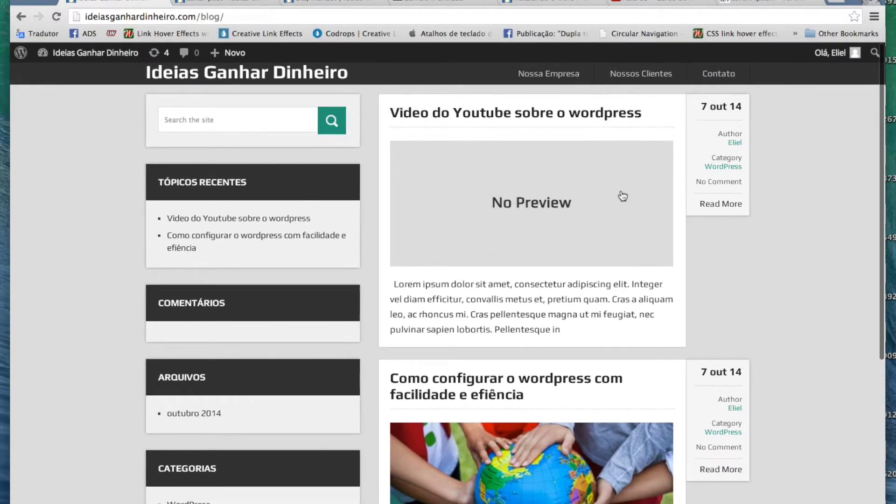
left_click(545, 210)
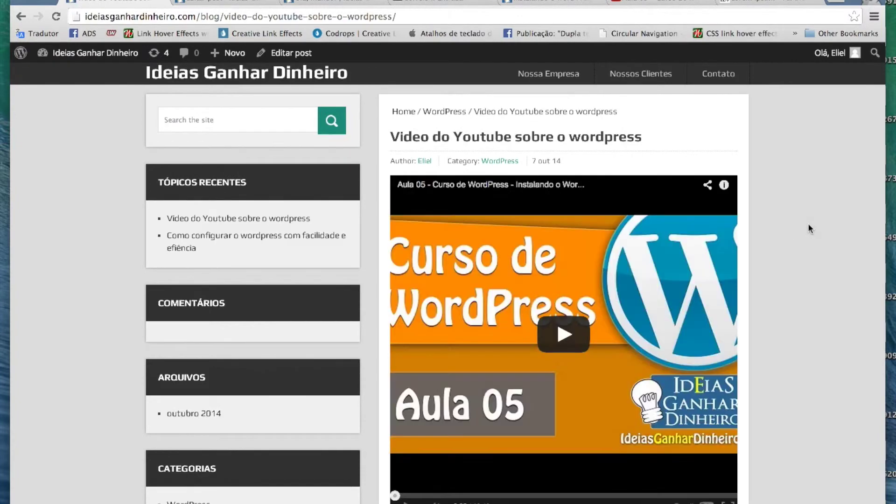
scroll(808, 225, "down", 6)
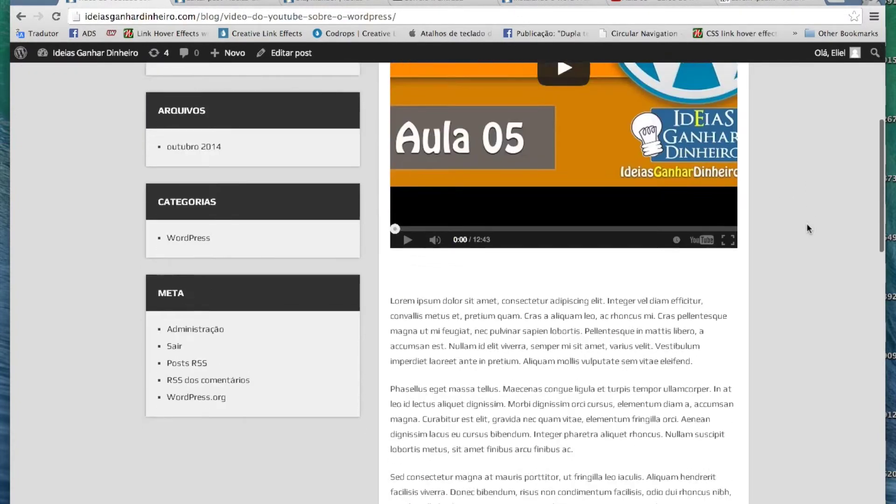
scroll(806, 223, "down", 4)
scroll(807, 222, "up", 10)
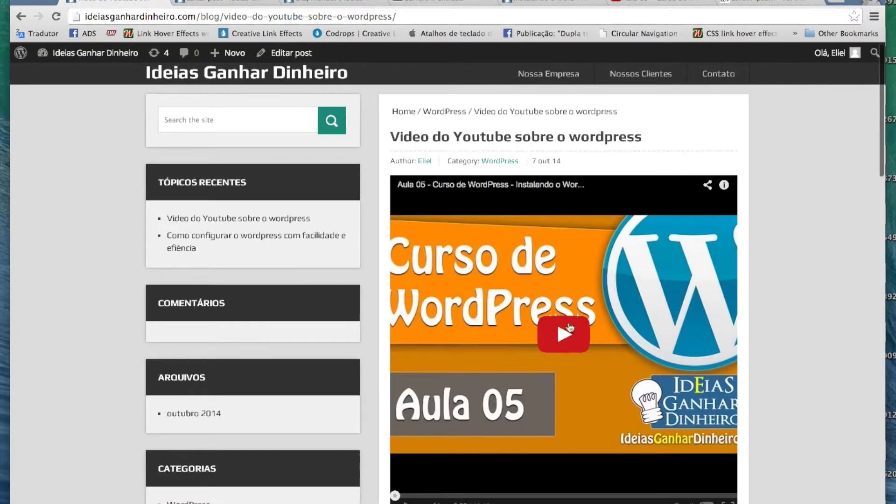